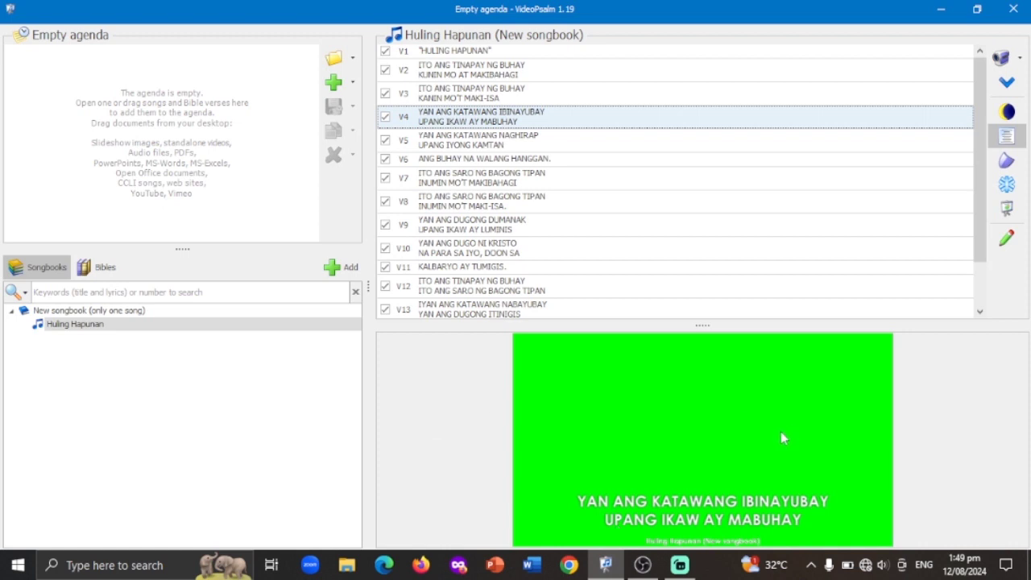
- Switch to OBS Studio and connect the computer to the fh_fdc318_5G Wi-Fi network
click(649, 574)
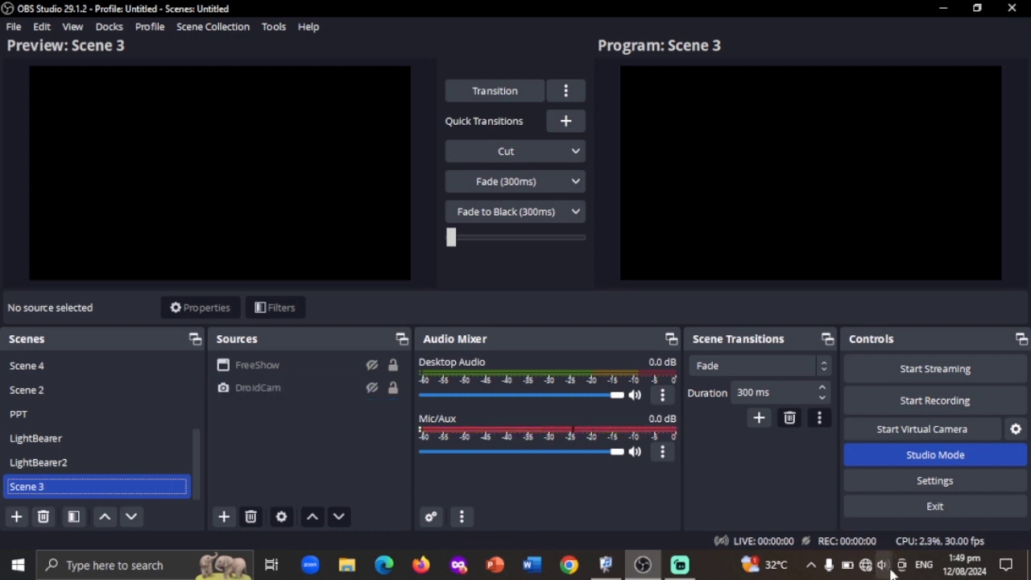
click(860, 571)
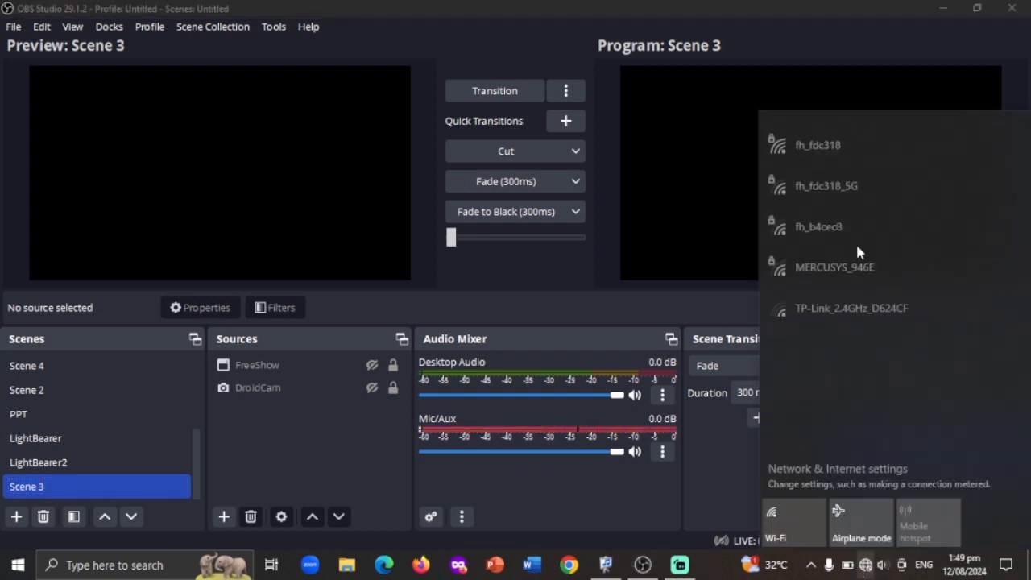
click(894, 171)
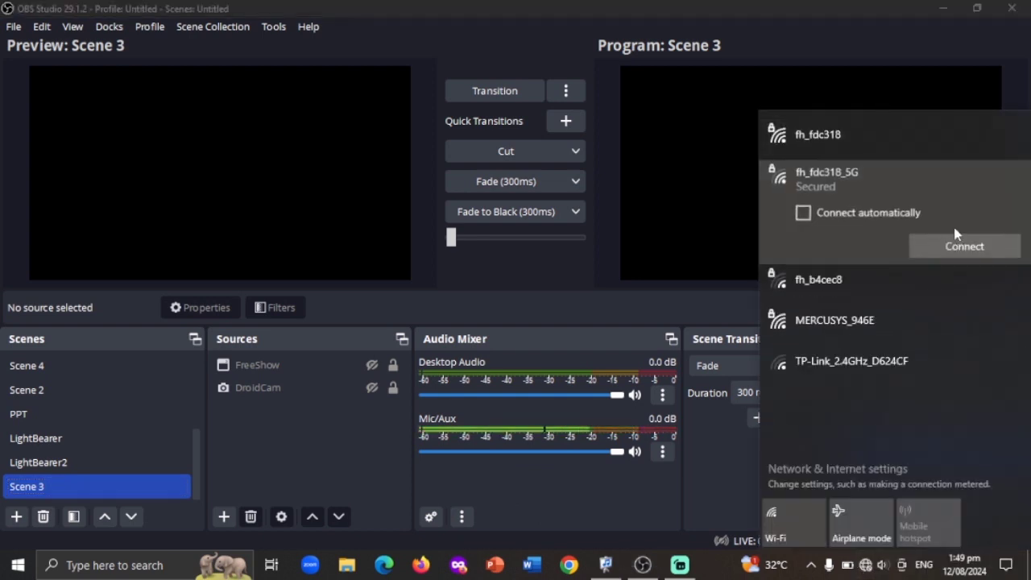
click(962, 243)
click(518, 6)
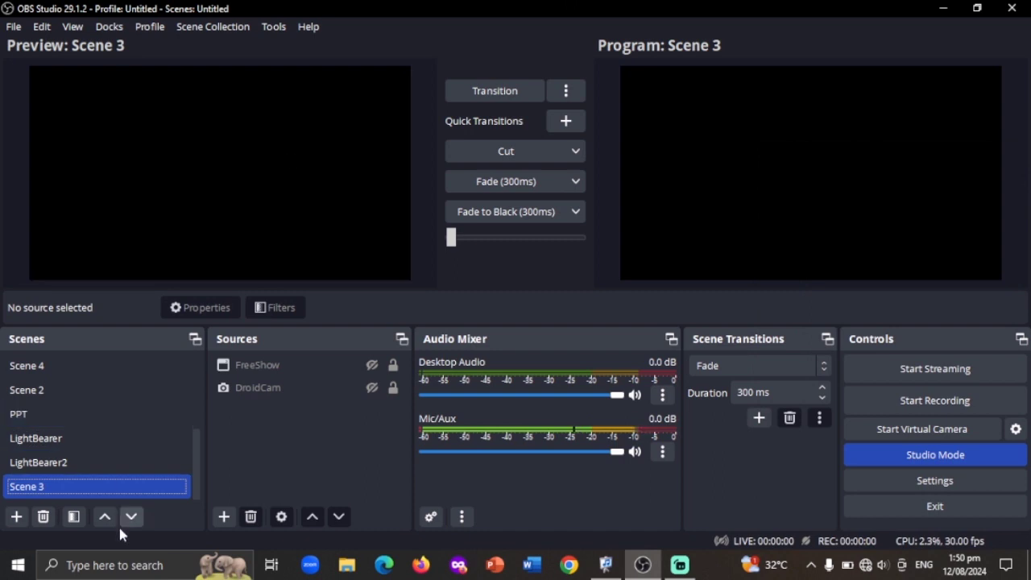
- Find and launch the DroidCam client, and transition Scene 3 with the DroidCam feed to the program output
click(122, 565)
text(DR)
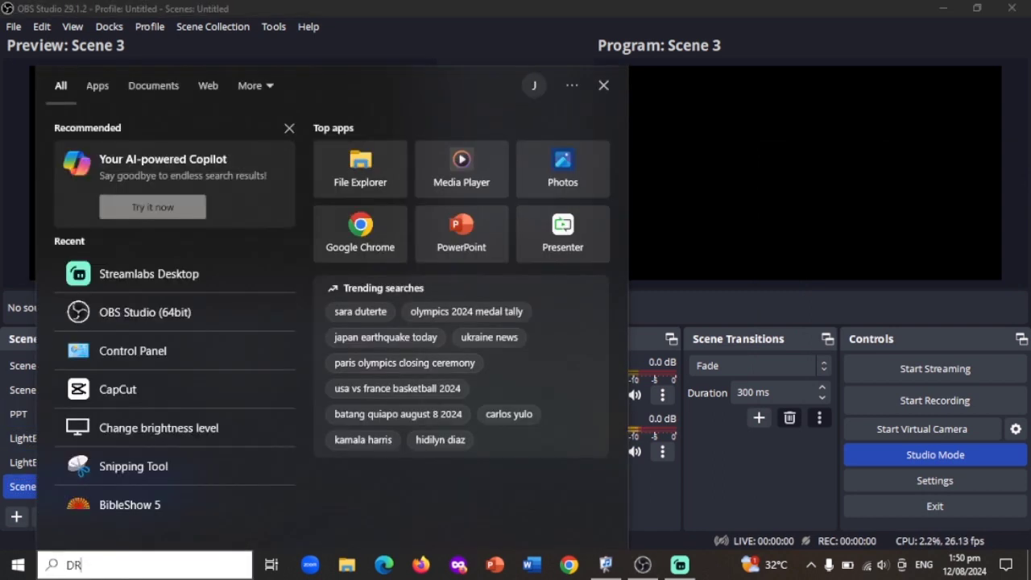
click(190, 158)
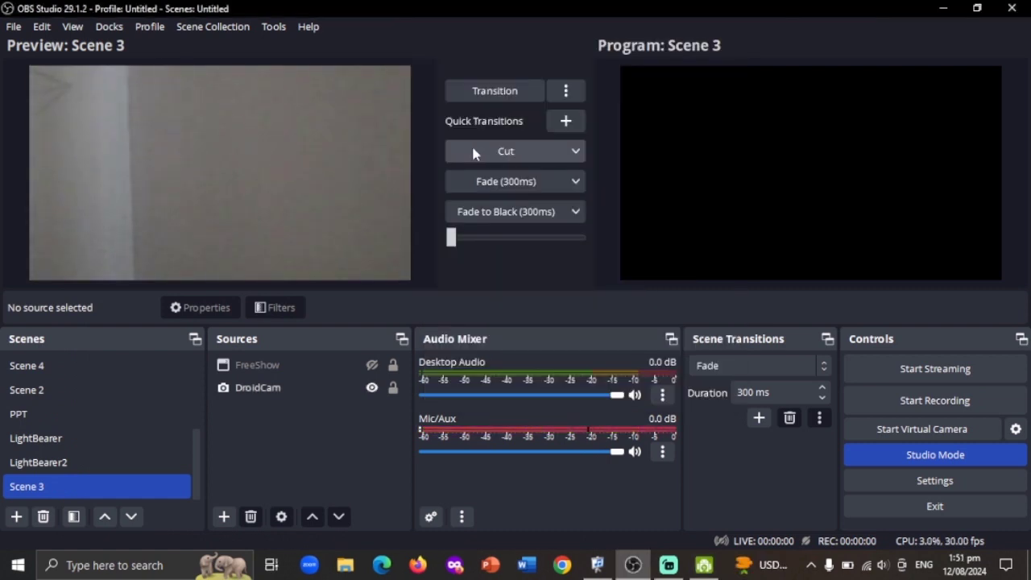
click(496, 93)
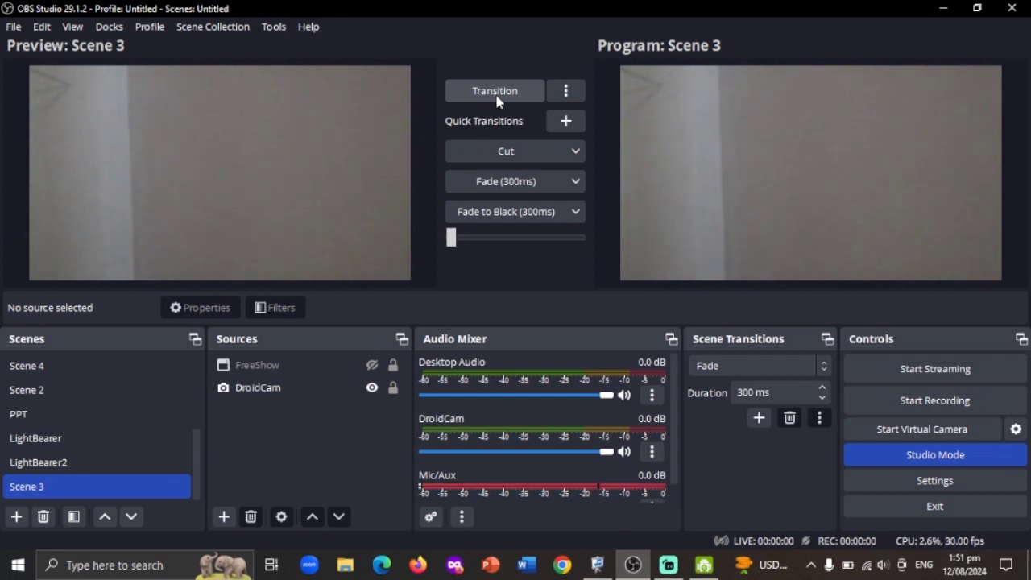
- Add the existing VideoPsalm window capture as a visible source in Scene 3
click(608, 574)
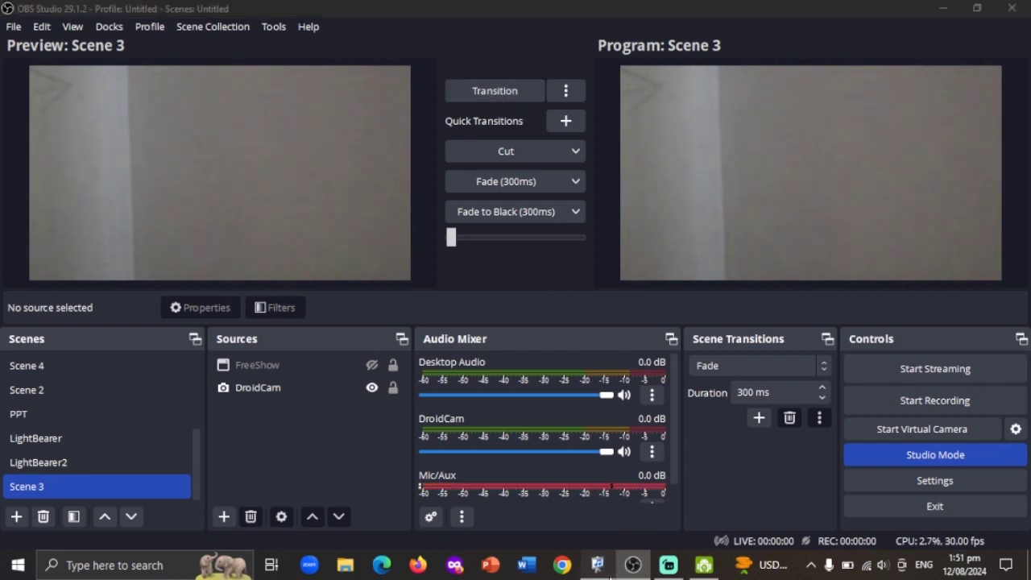
click(635, 564)
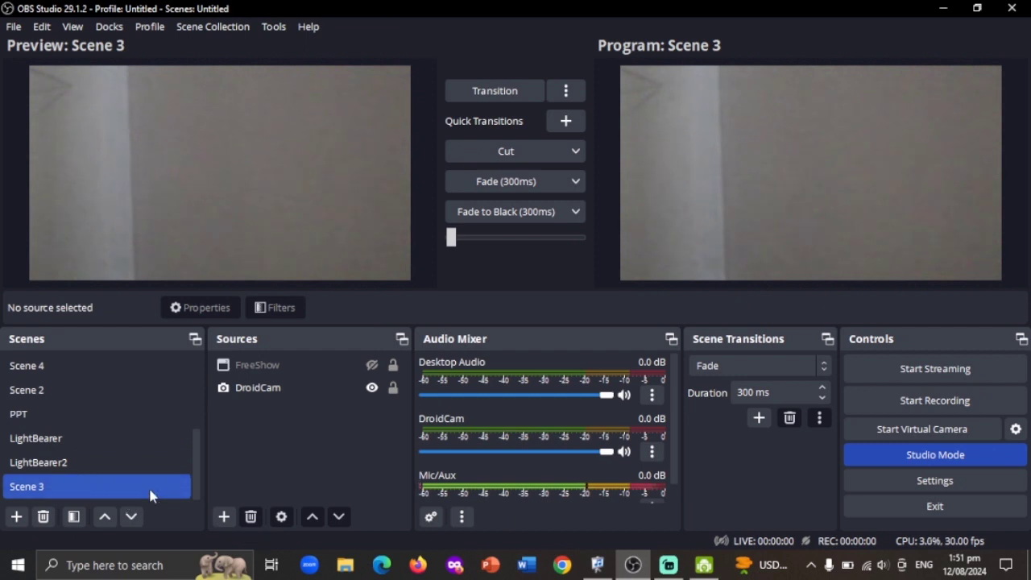
click(228, 519)
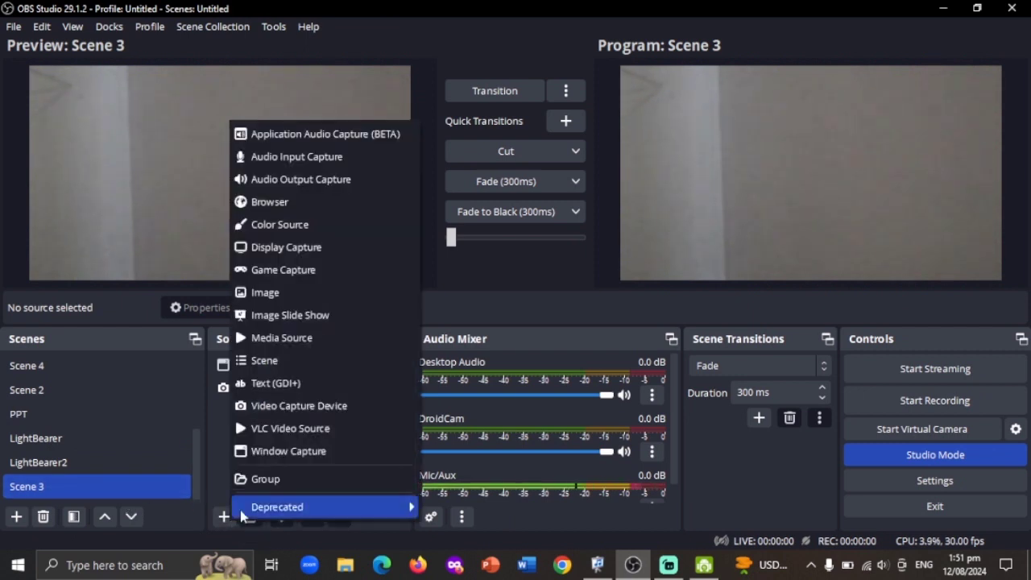
click(283, 454)
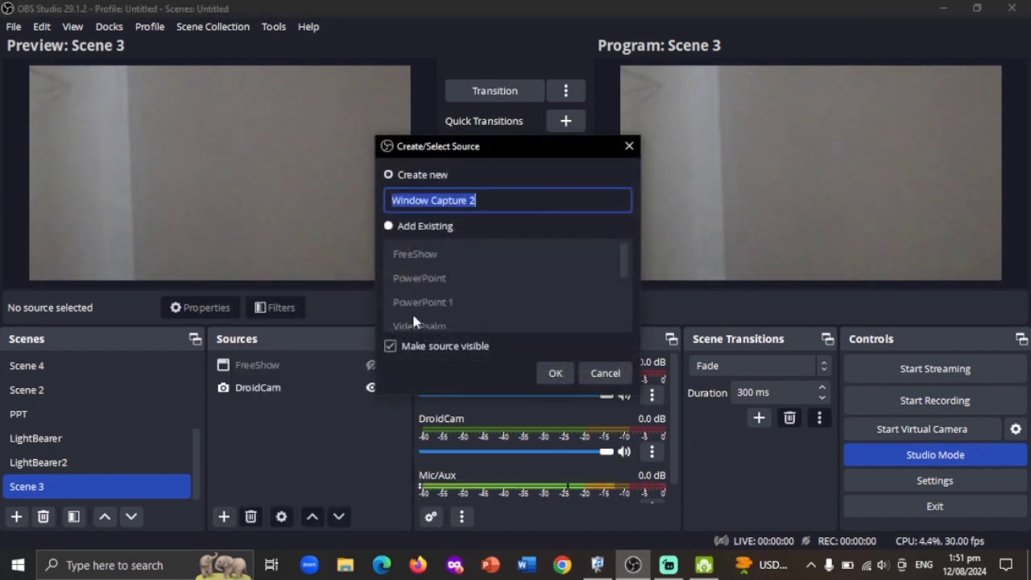
click(389, 227)
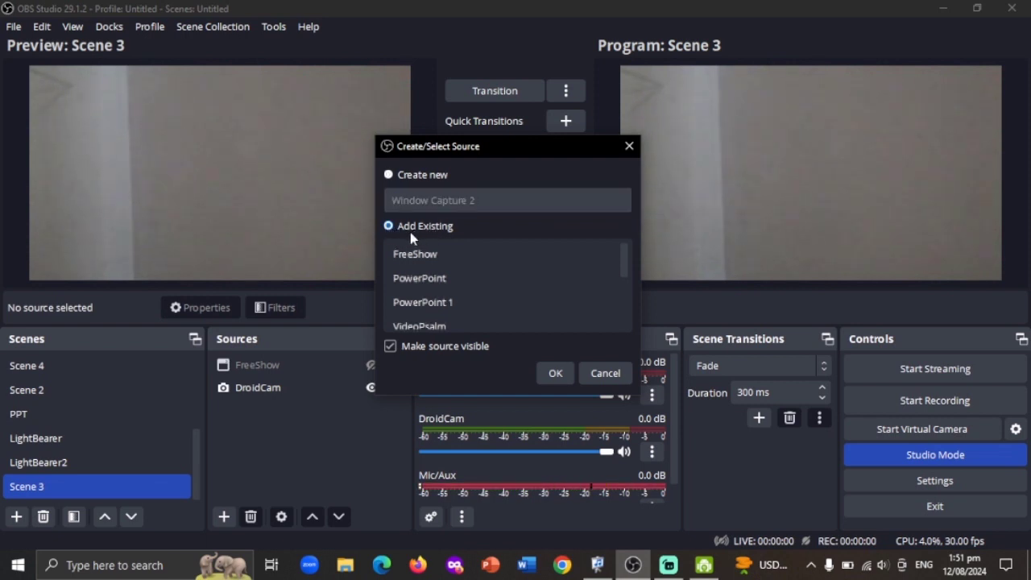
scroll(425, 303, down, 5)
scroll(425, 303, up, 1)
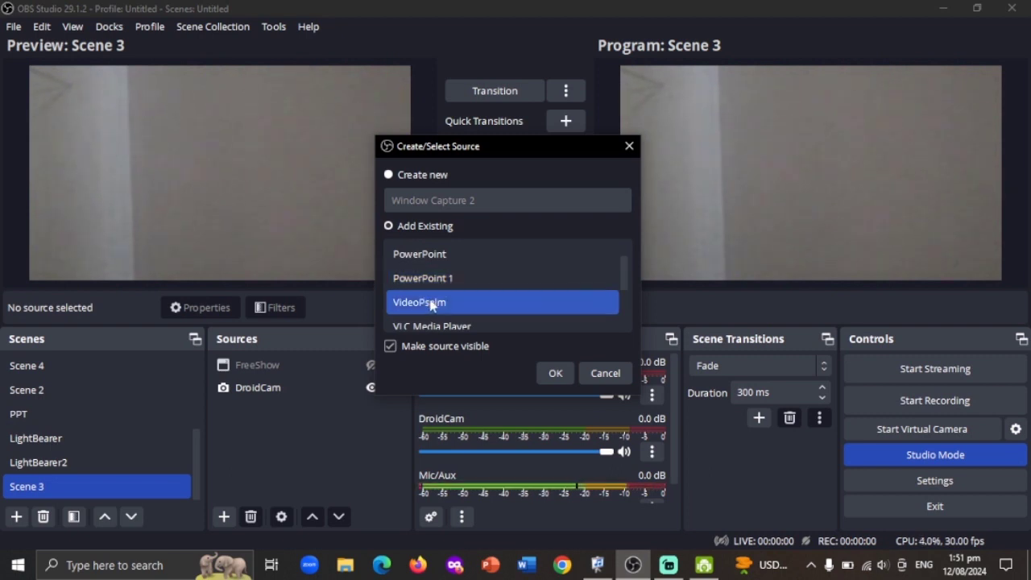
click(431, 303)
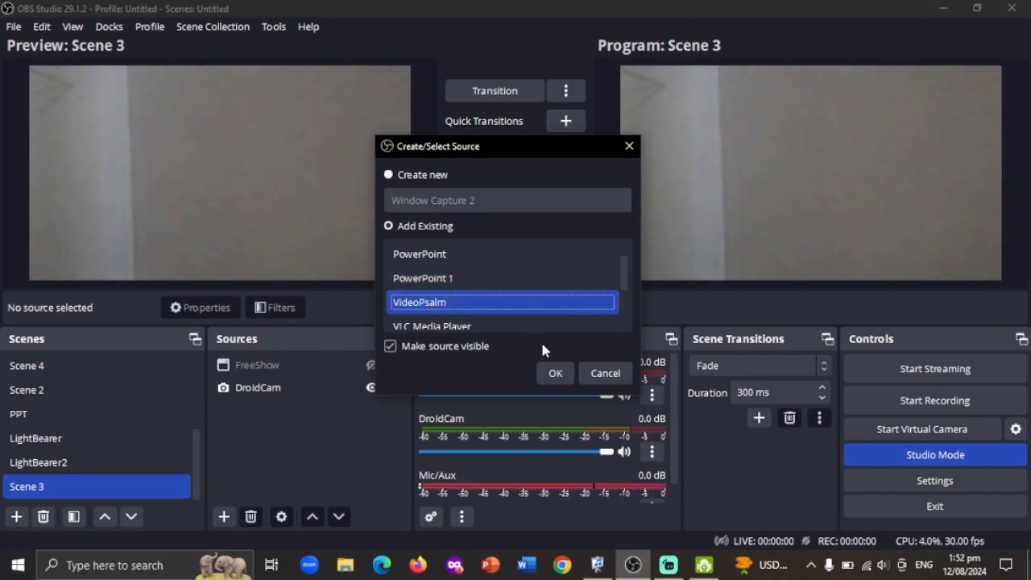
click(556, 375)
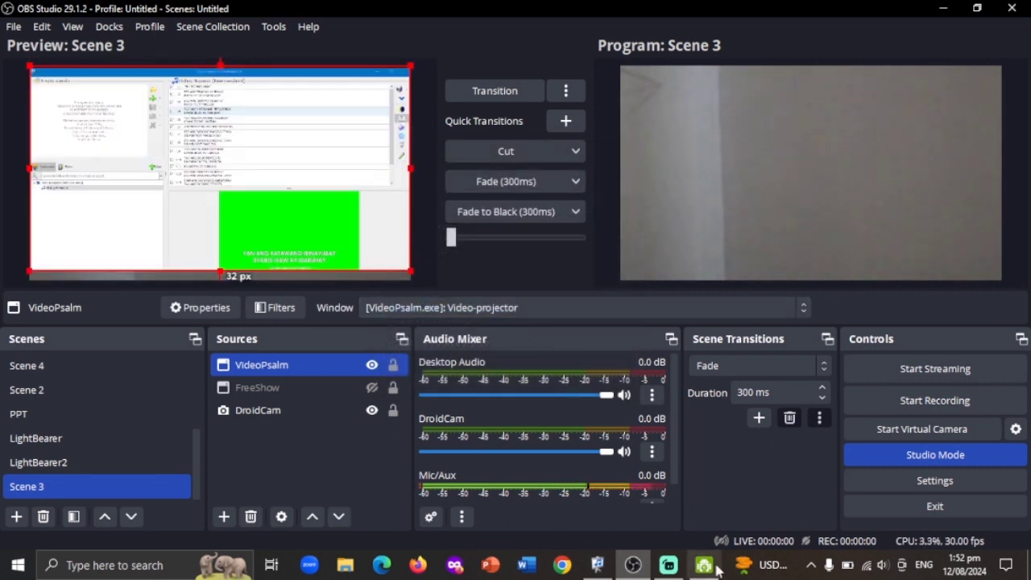
- Switch to VideoPsalm, start the full-screen projection of the selected verse, and return to OBS Studio
click(598, 564)
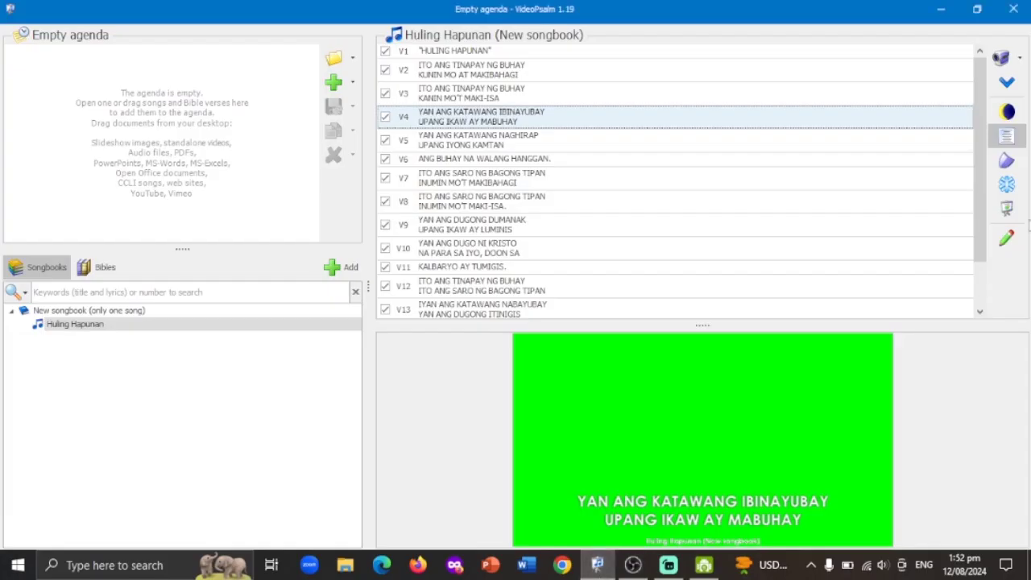
key(F5)
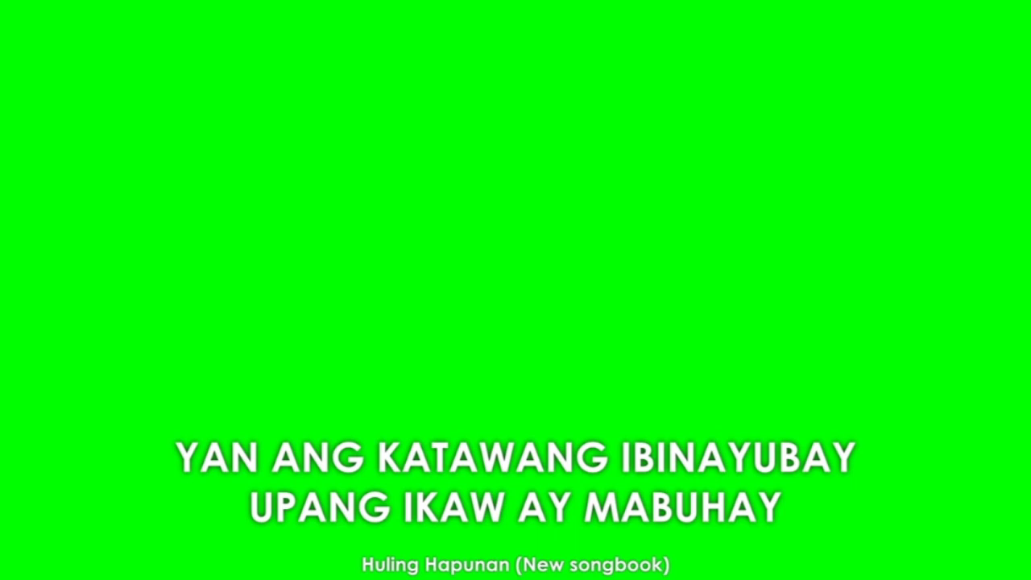
key(super)
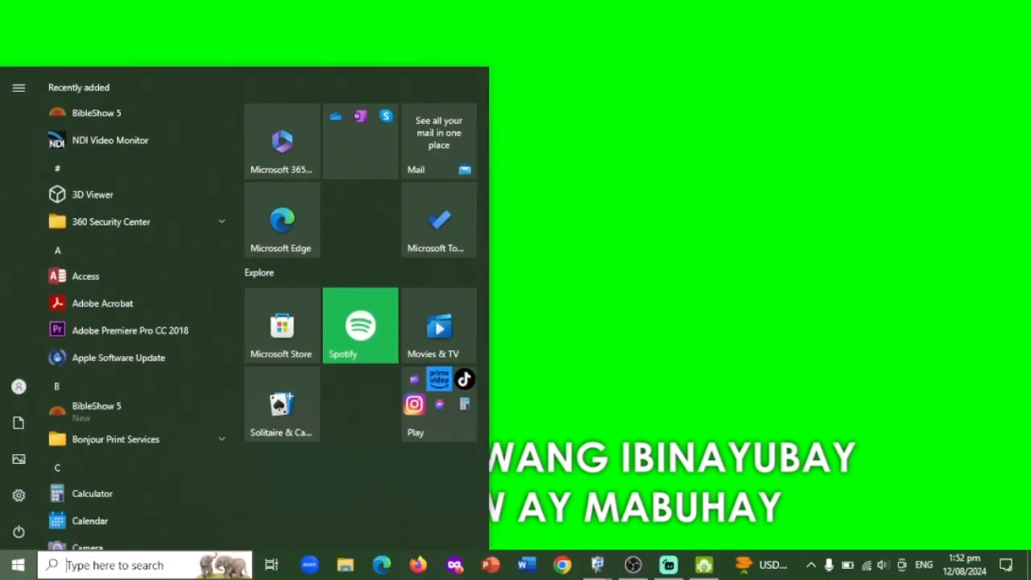
click(642, 574)
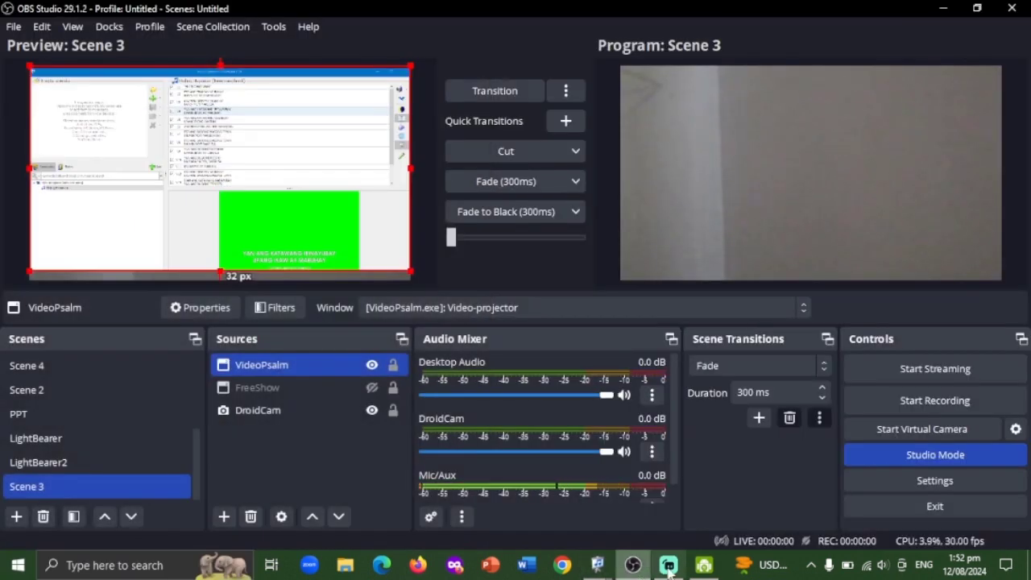
- Set the VideoPsalm source to capture the Video-projector window and transition it to the program output
click(666, 316)
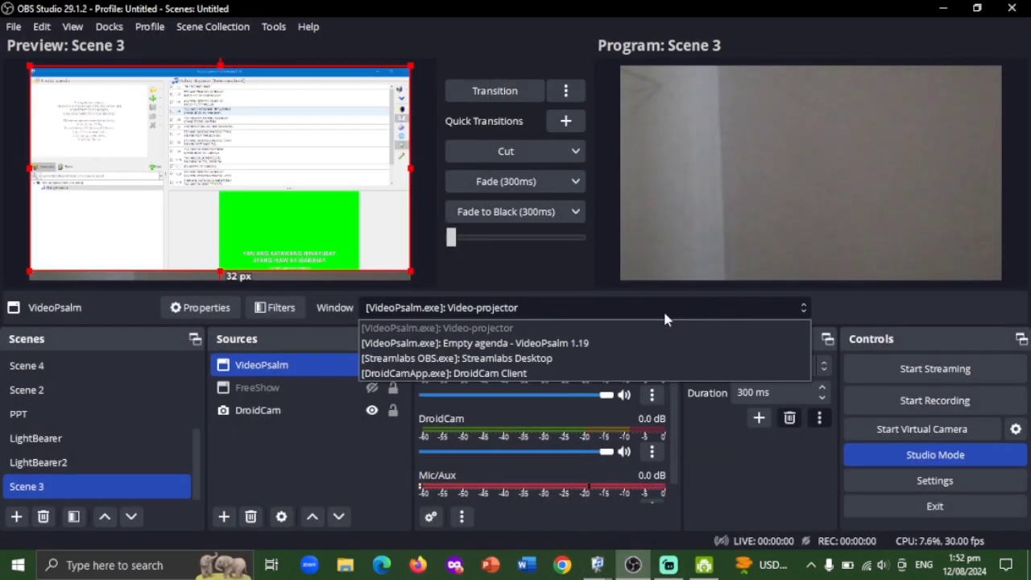
click(636, 342)
double_click(352, 364)
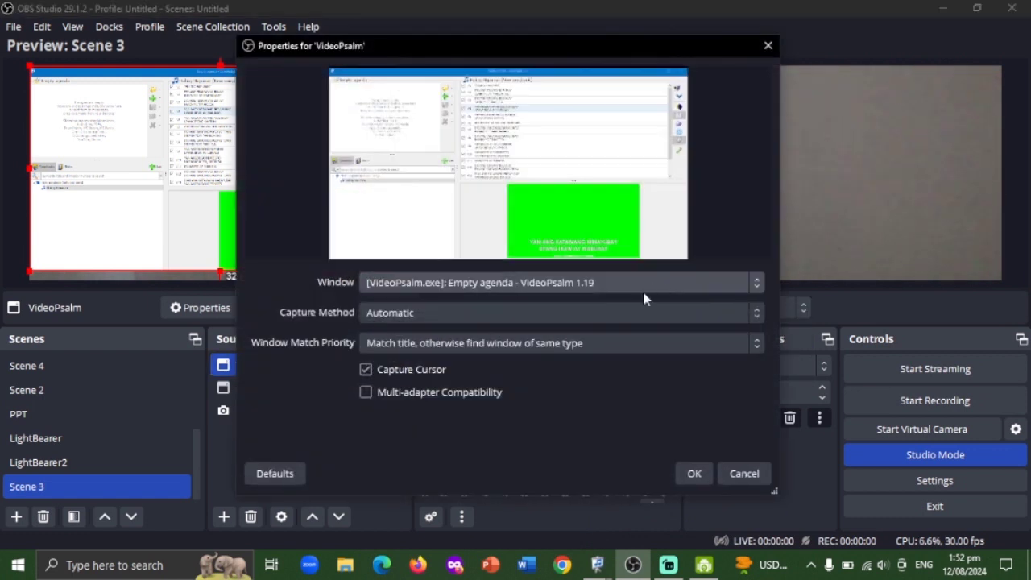
click(712, 283)
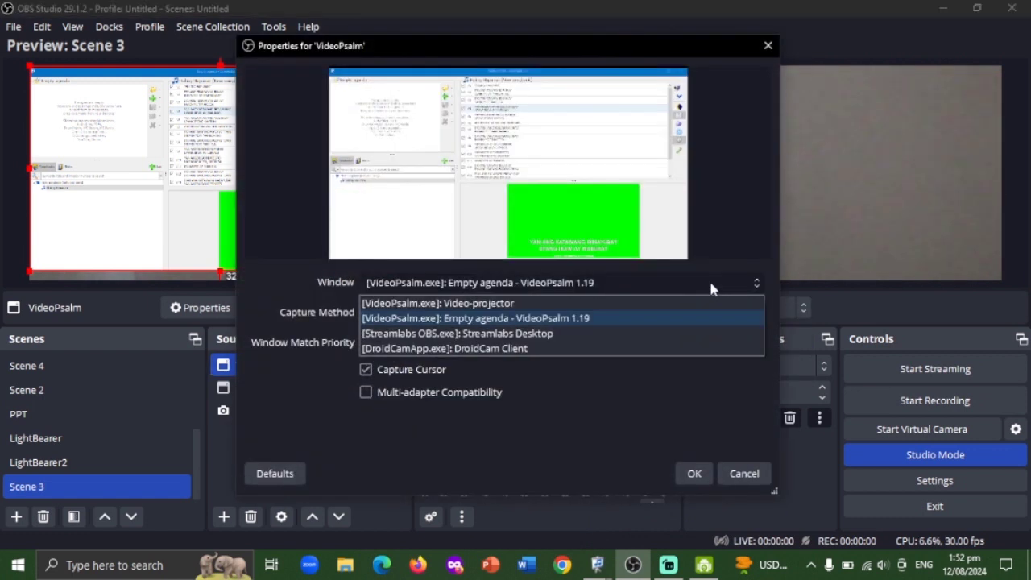
click(548, 306)
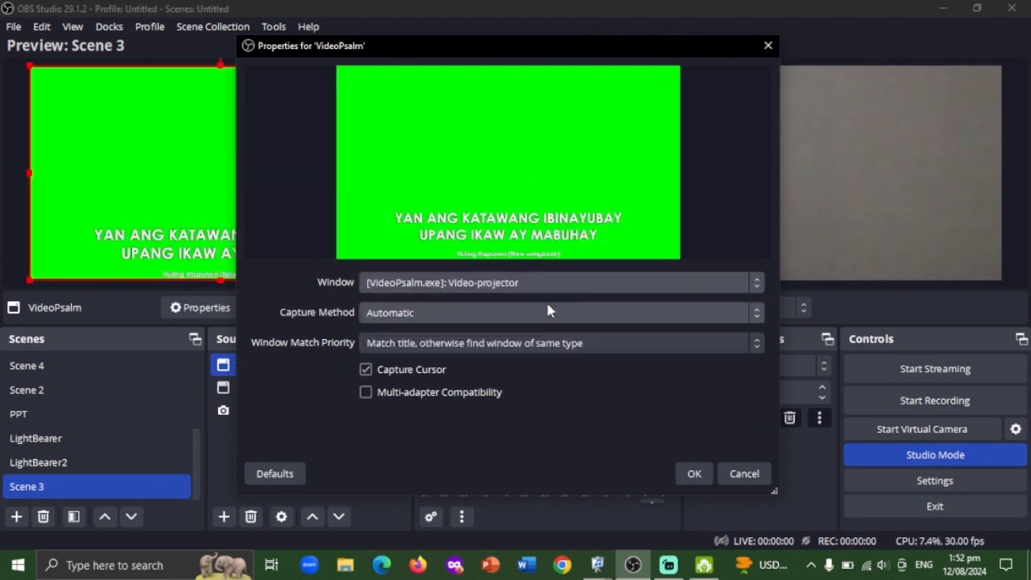
click(694, 473)
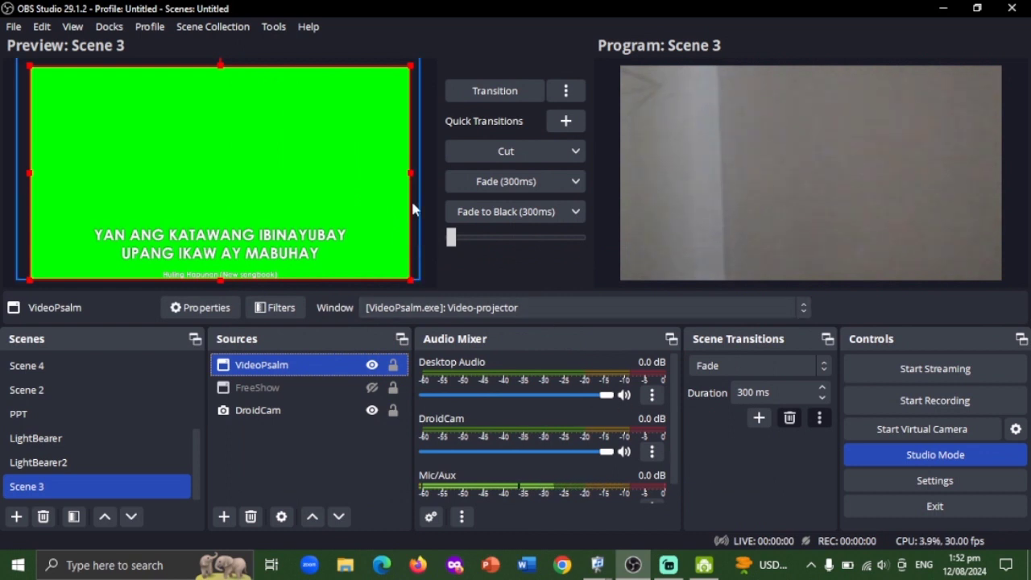
click(506, 97)
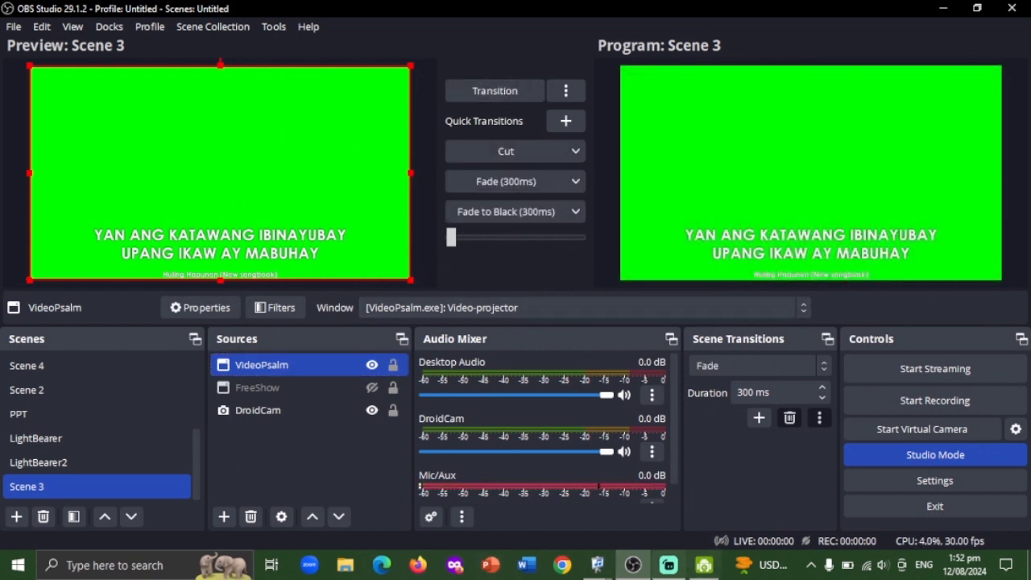
- Crop the VideoPsalm source to its two lyric lines along the canvas's lower edge, about 606 px from the top, and transition it to the program output
mouse_move(669, 566)
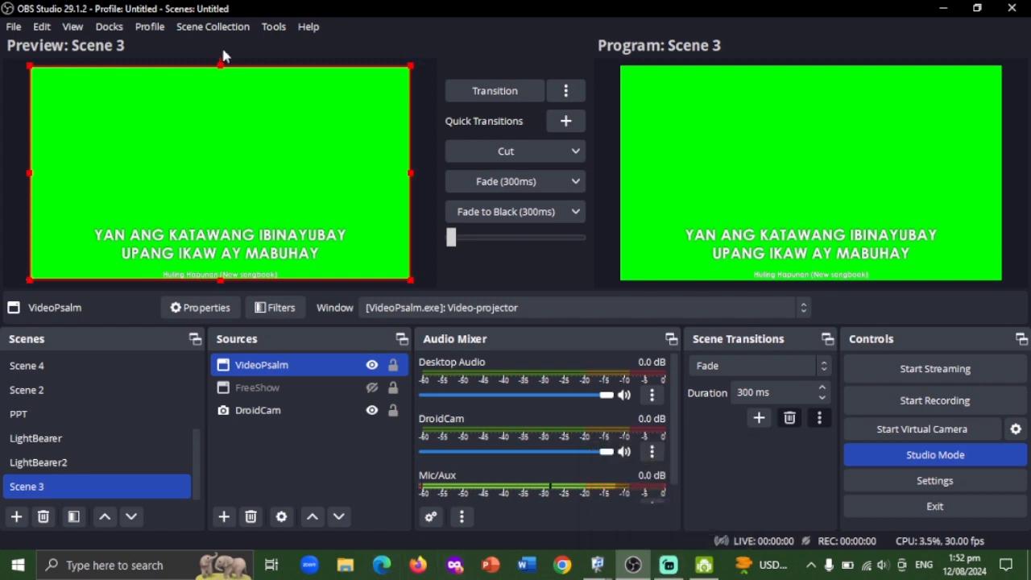
key(alt)
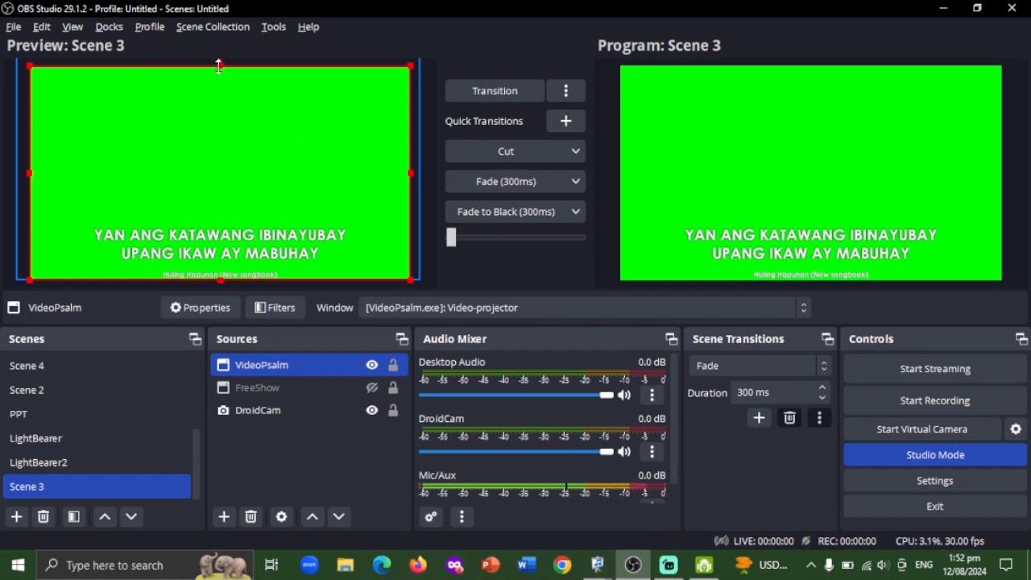
drag(218, 67, 224, 220)
drag(222, 280, 267, 269)
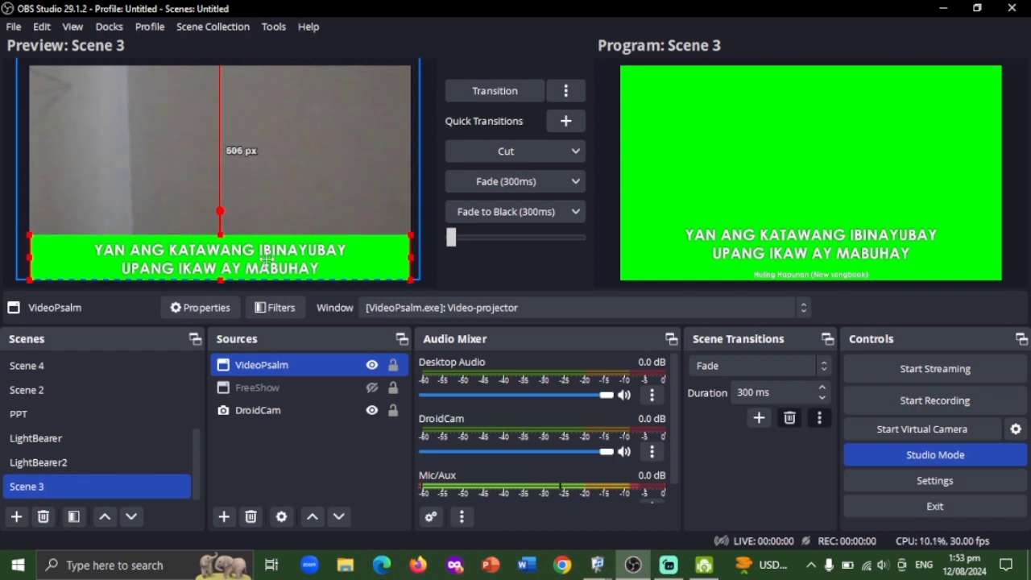
click(483, 92)
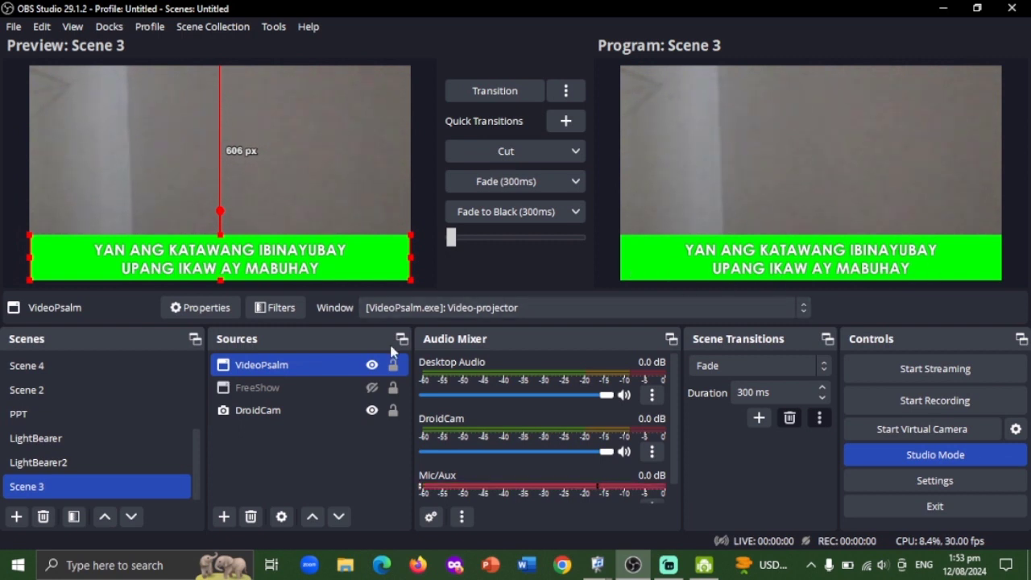
- Open the filters of the VideoPsalm source
ctrl+click(306, 411)
ctrl+click(306, 411)
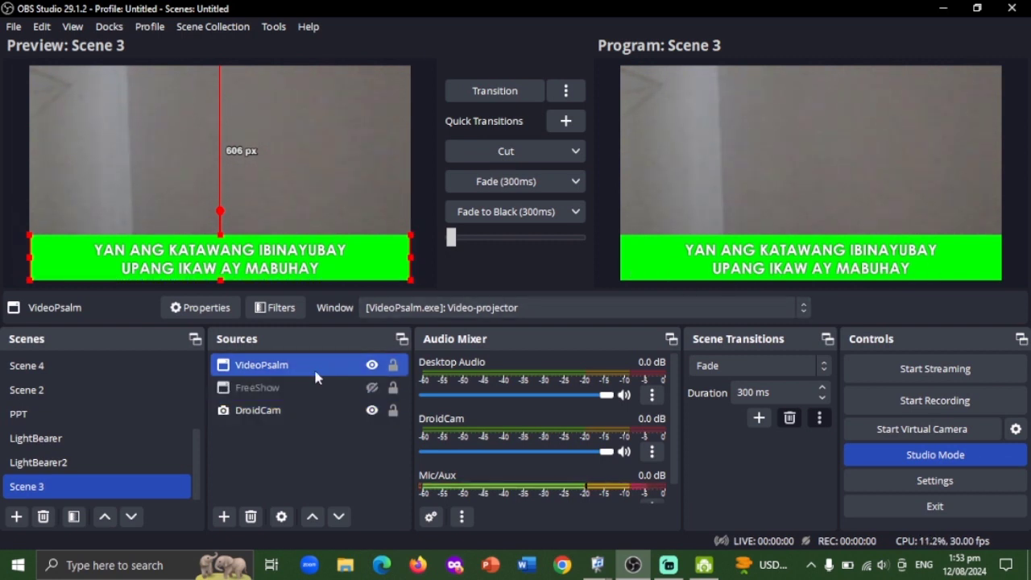
right_click(316, 378)
click(383, 538)
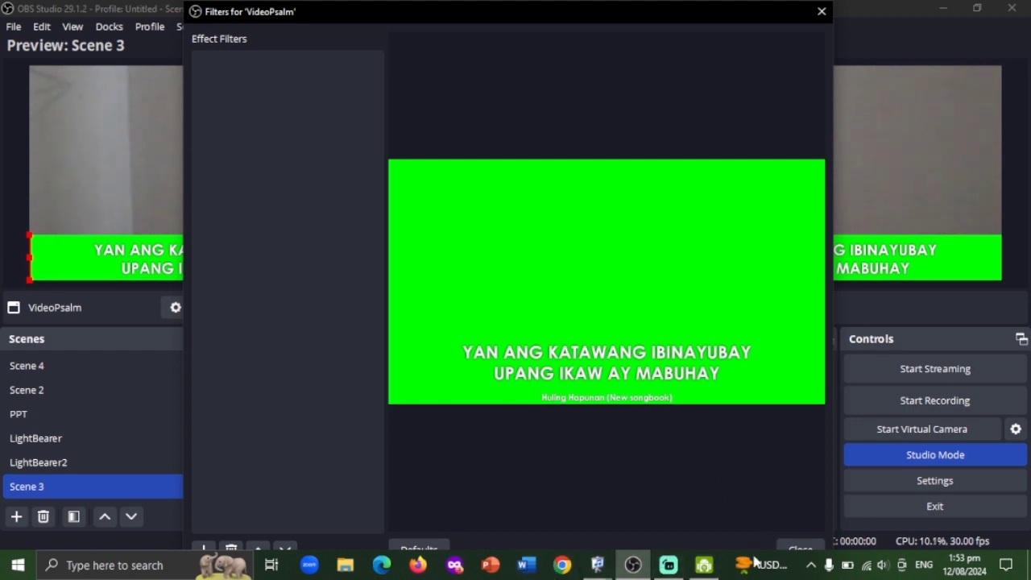
- Turn on automatic hiding of the Windows taskbar in desktop mode and close the settings
right_click(794, 564)
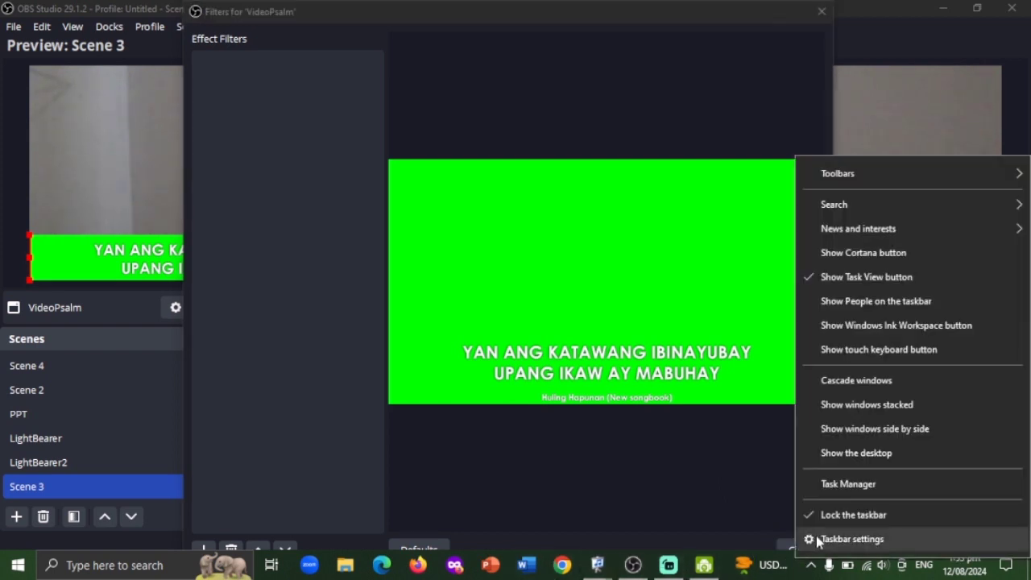
click(817, 539)
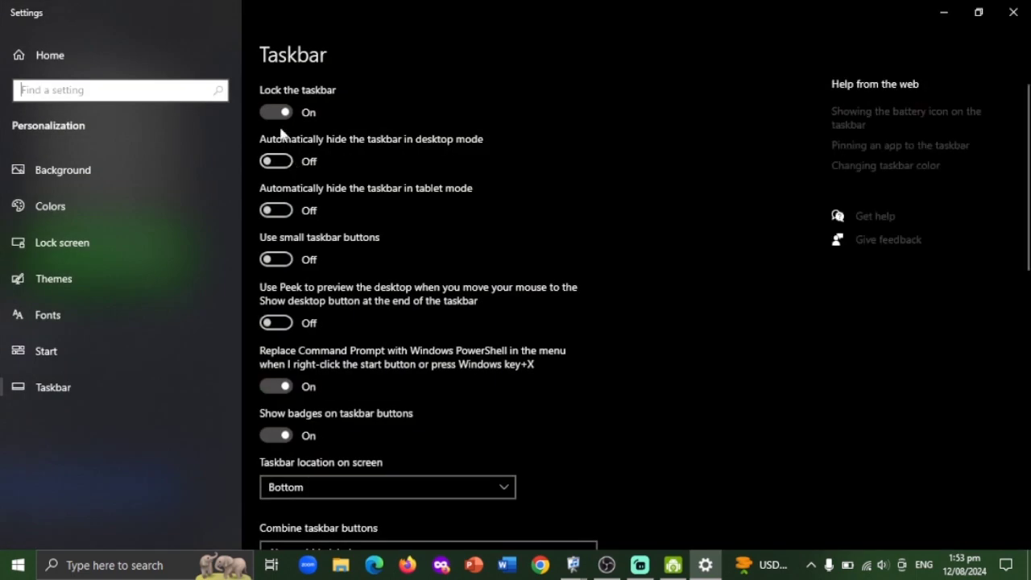
click(276, 161)
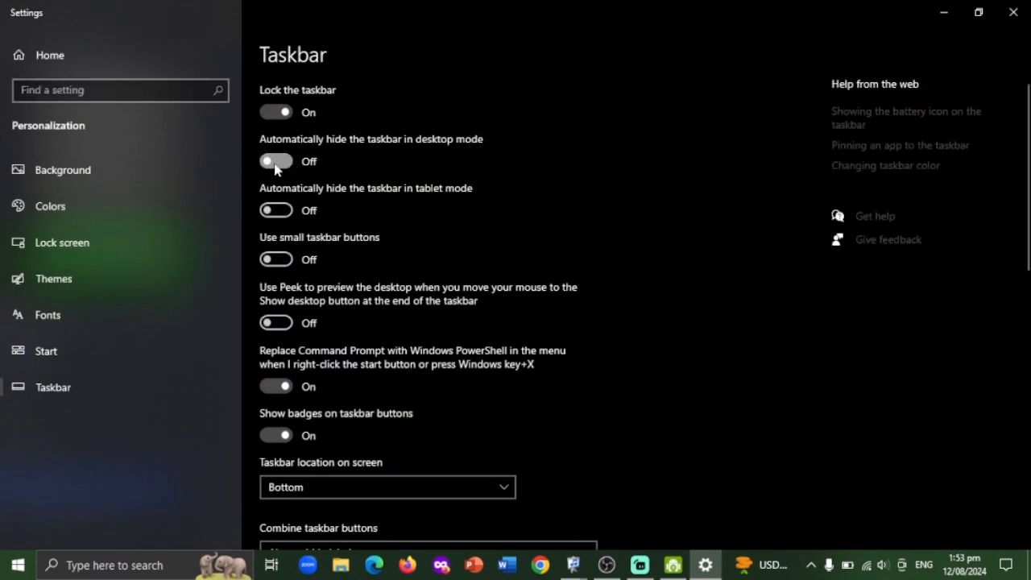
click(1013, 12)
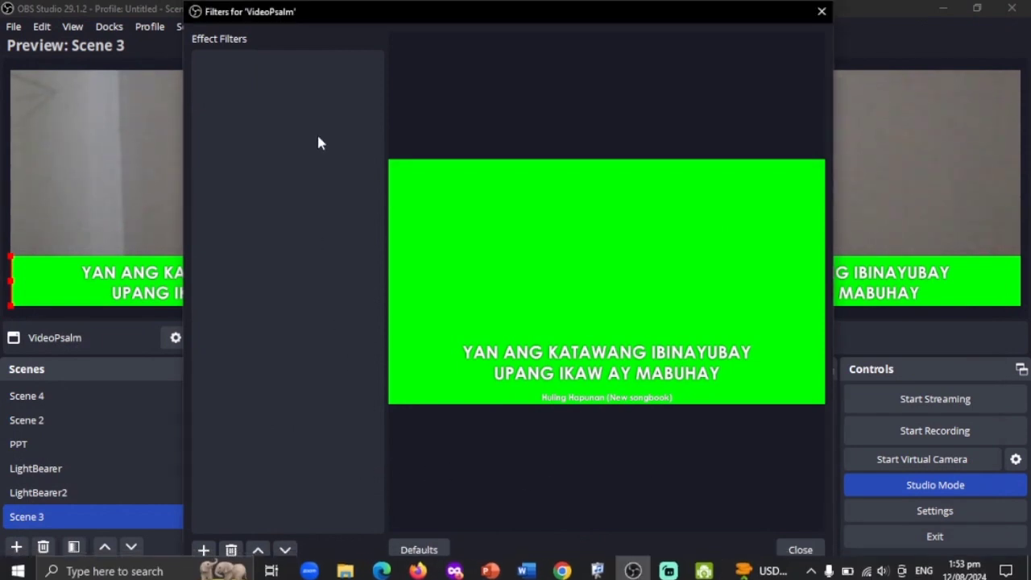
- Add a Chroma Key filter to the VideoPsalm source, set its similarity to 346 and close the filters
click(204, 550)
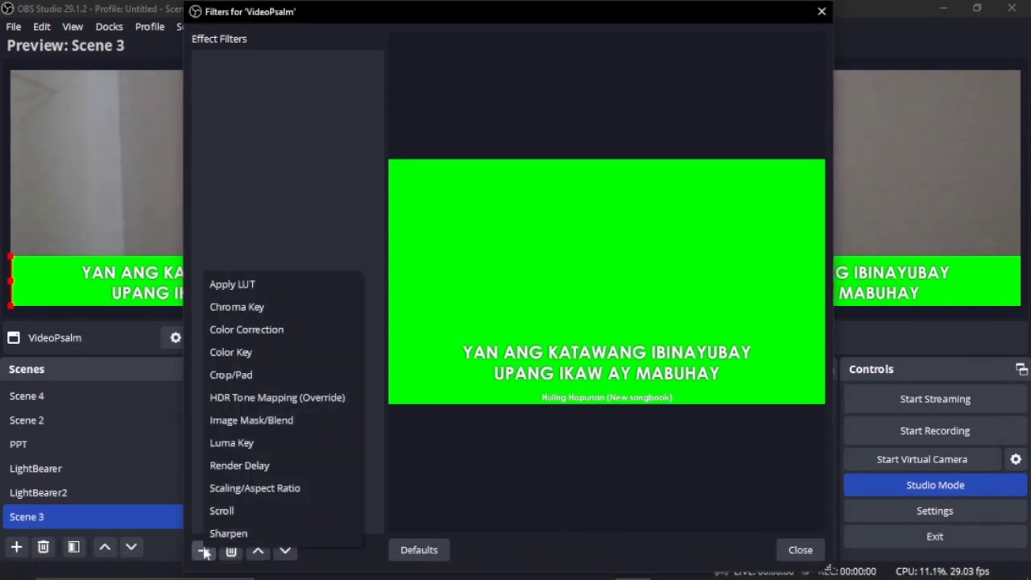
click(237, 306)
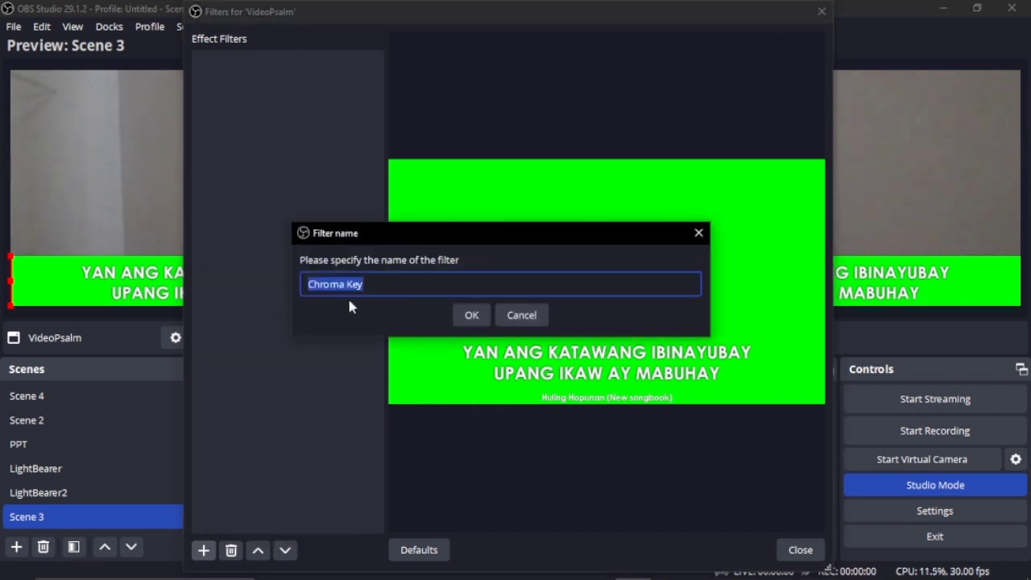
click(455, 314)
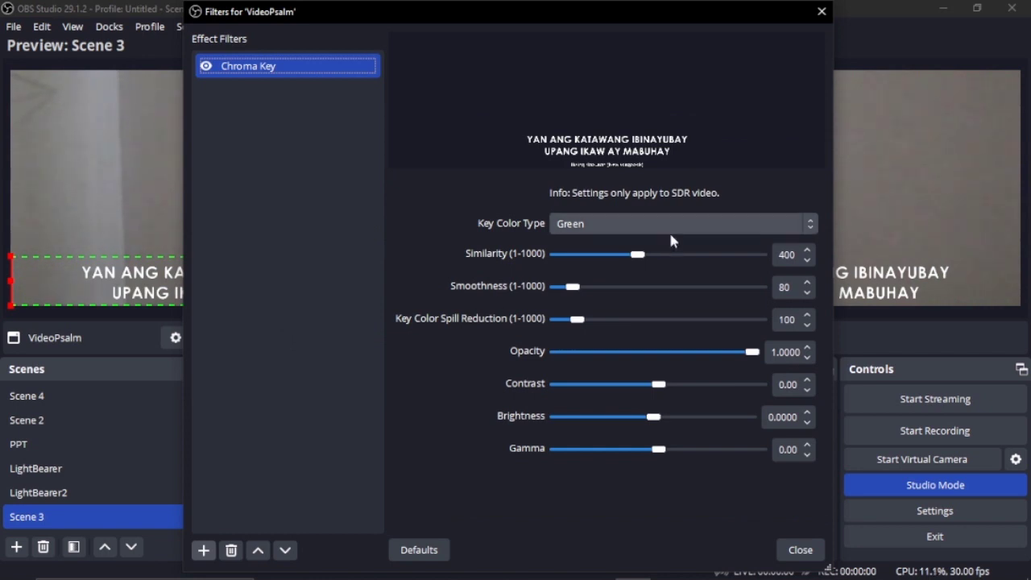
drag(638, 255, 627, 255)
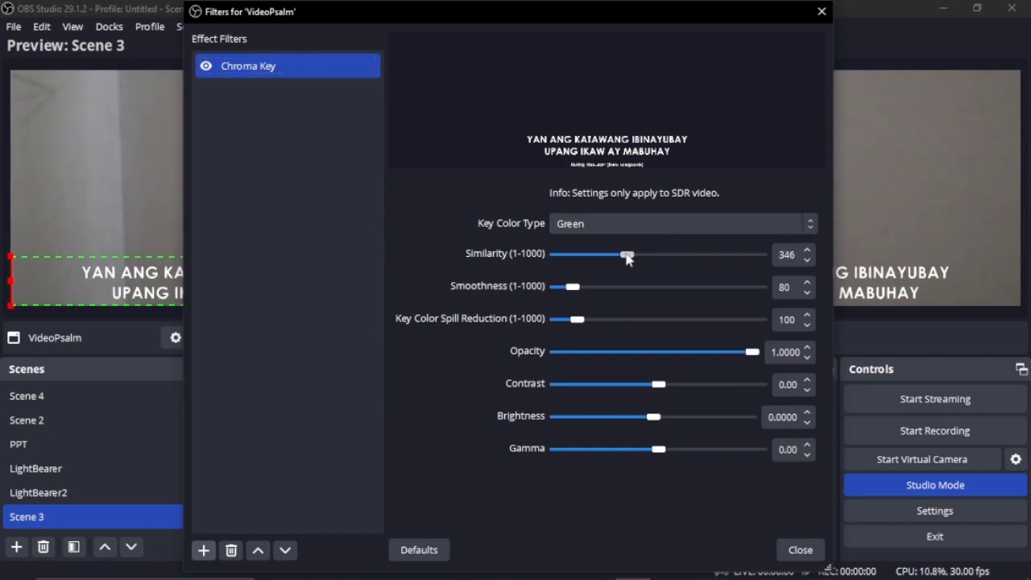
click(799, 550)
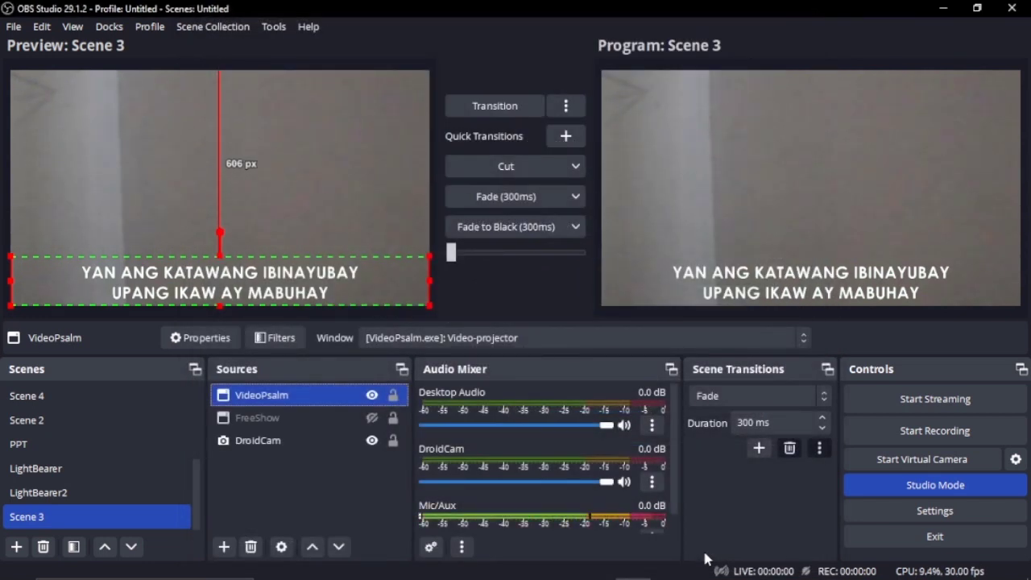
- In the Video-projector window, advance the lyrics three slides to "ITO ANG SARO NG BAGONG TIPAN INUMIN MO'T MAKIBAHAGI" and return to OBS
mouse_move(701, 578)
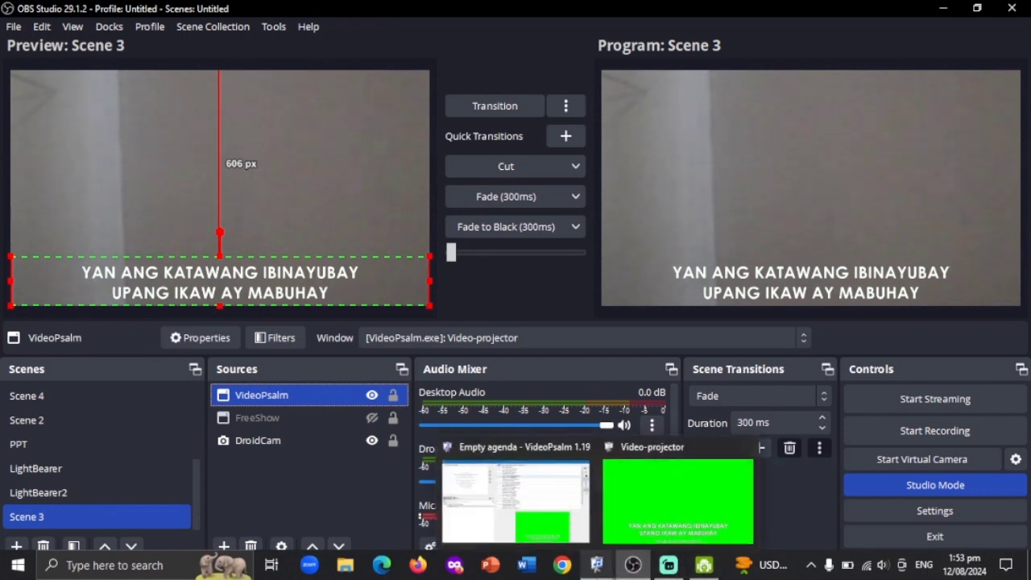
click(678, 495)
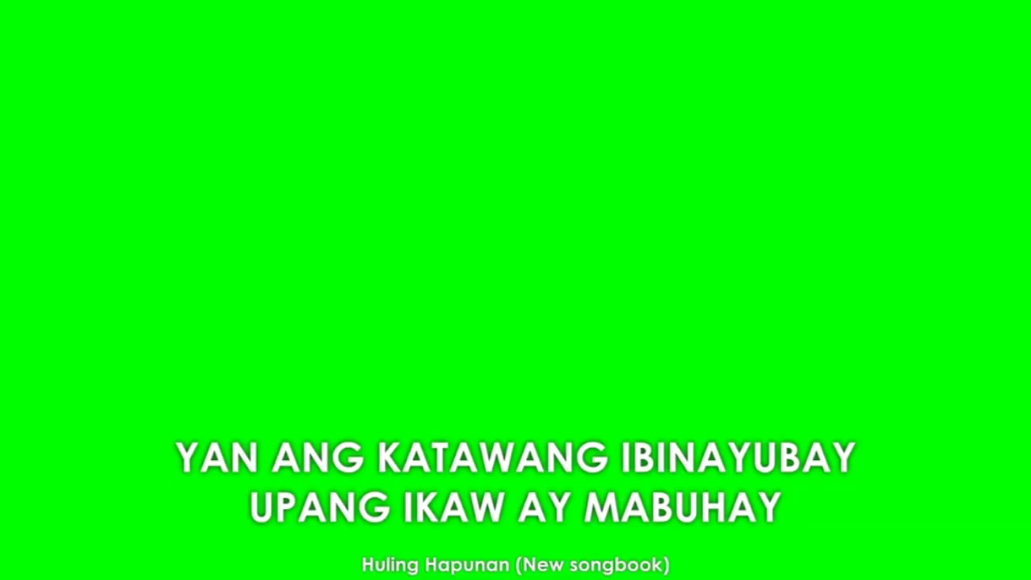
key(Down)
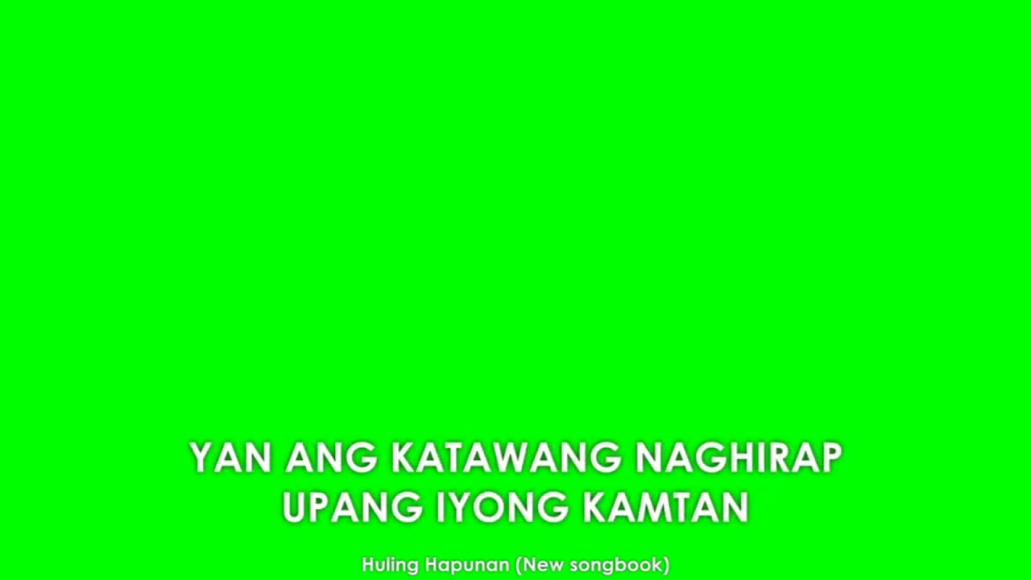
key(Down)
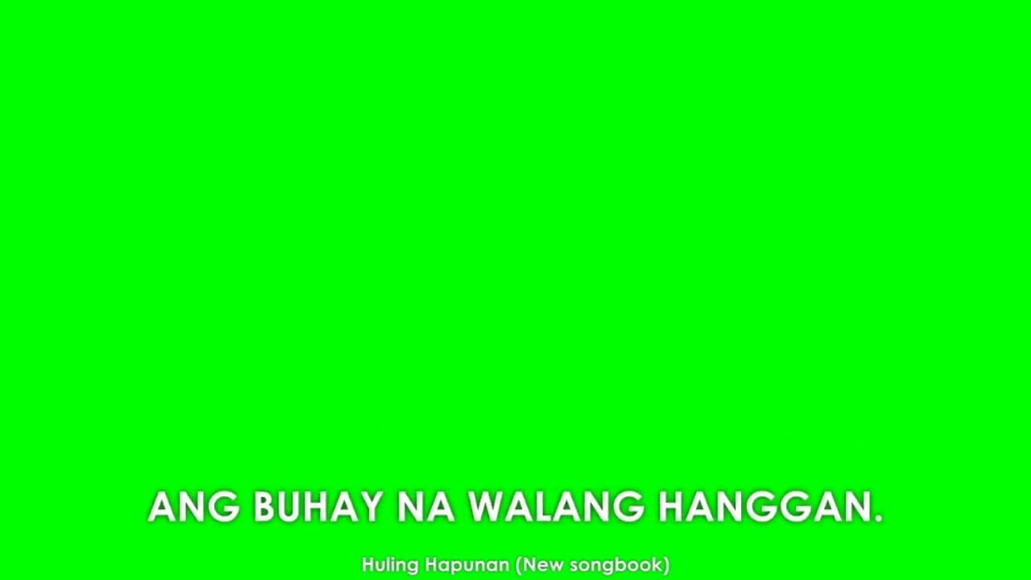
key(Down)
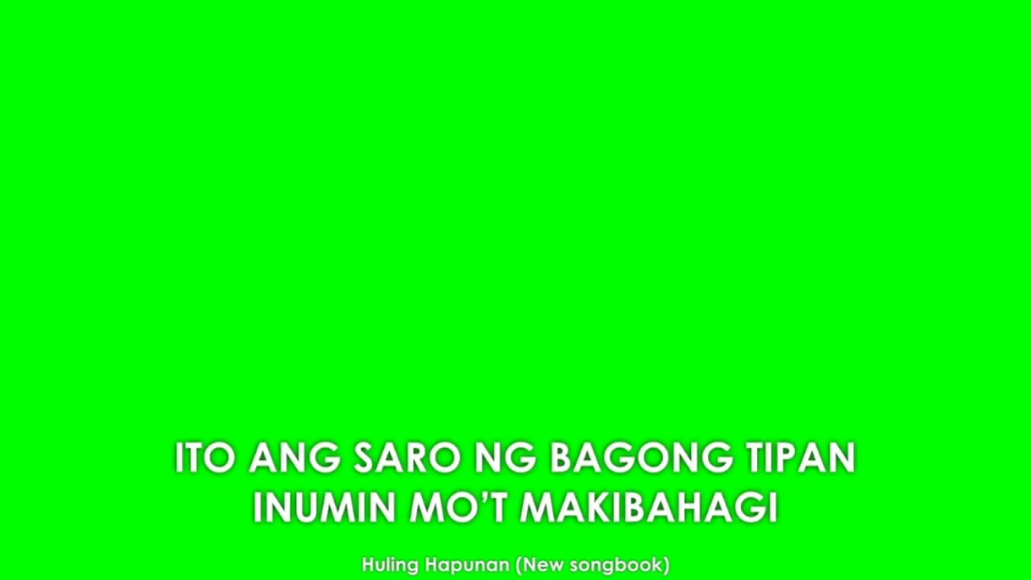
key(super)
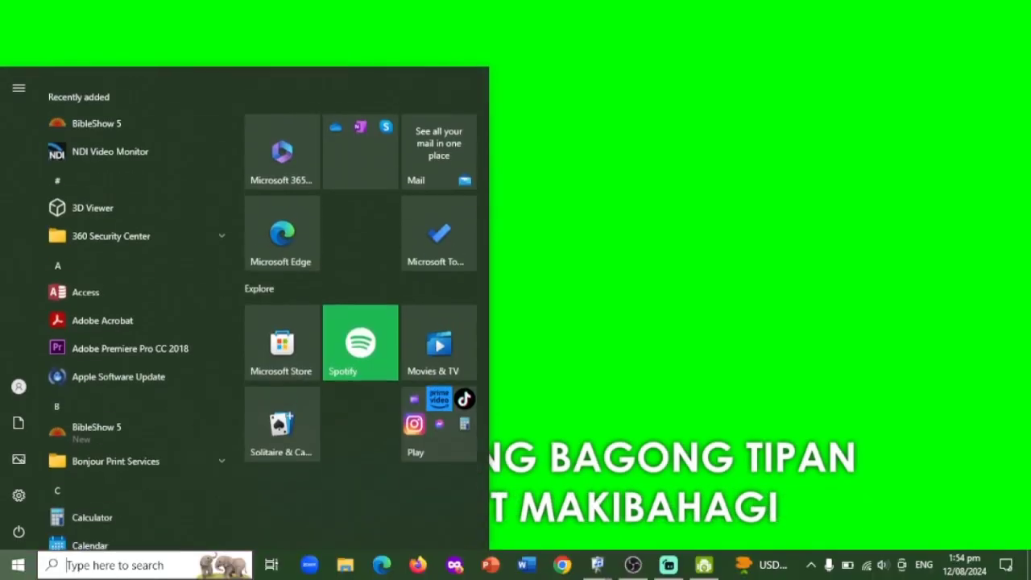
click(634, 566)
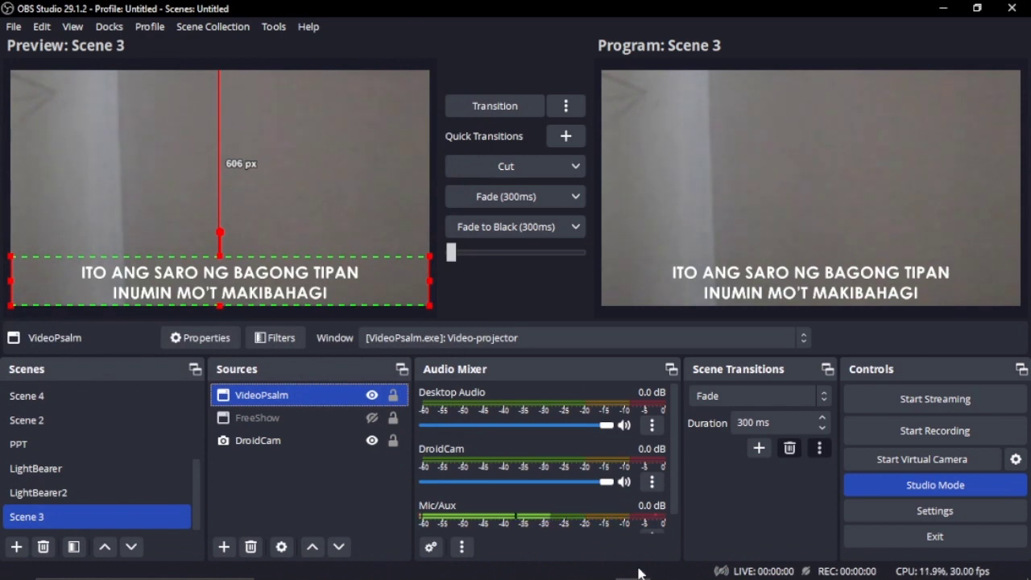
- Advance the projected lyrics one slide to "ITO ANG SARO NG BAGONG TIPAN INUMIN MO'T MAKI-ISA." and return to OBS
mouse_move(616, 575)
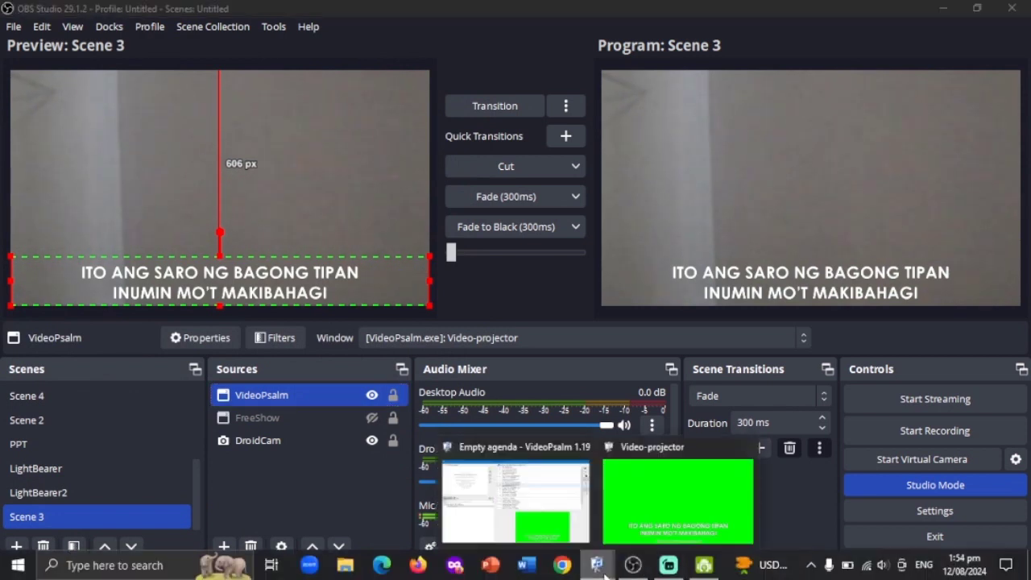
click(690, 494)
key(Down)
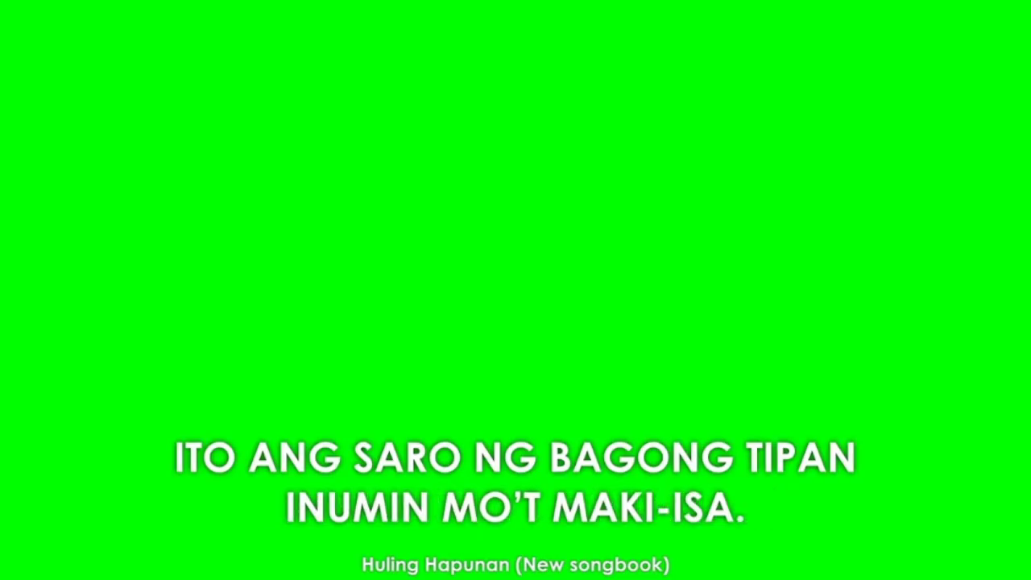
key(super)
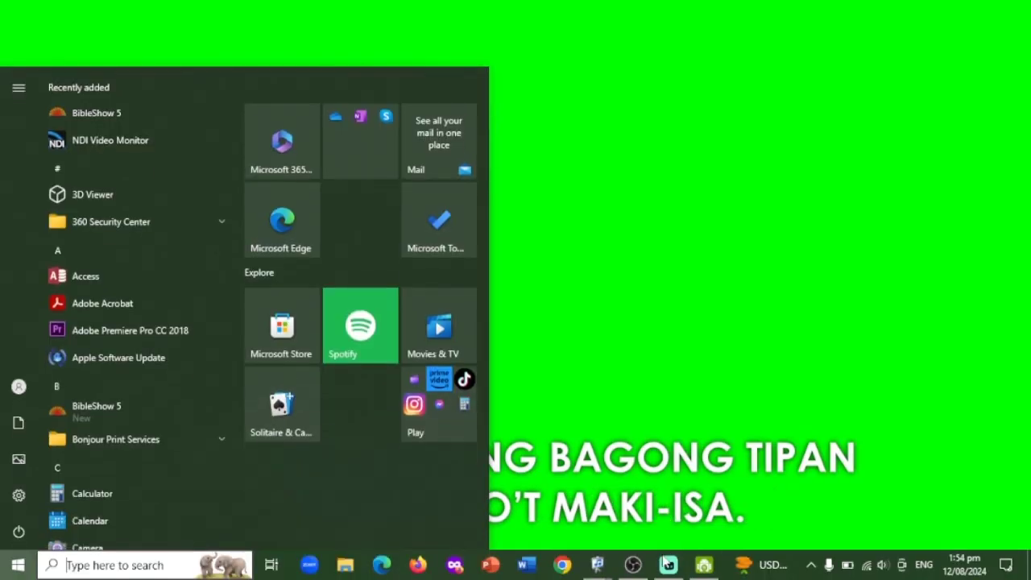
click(635, 567)
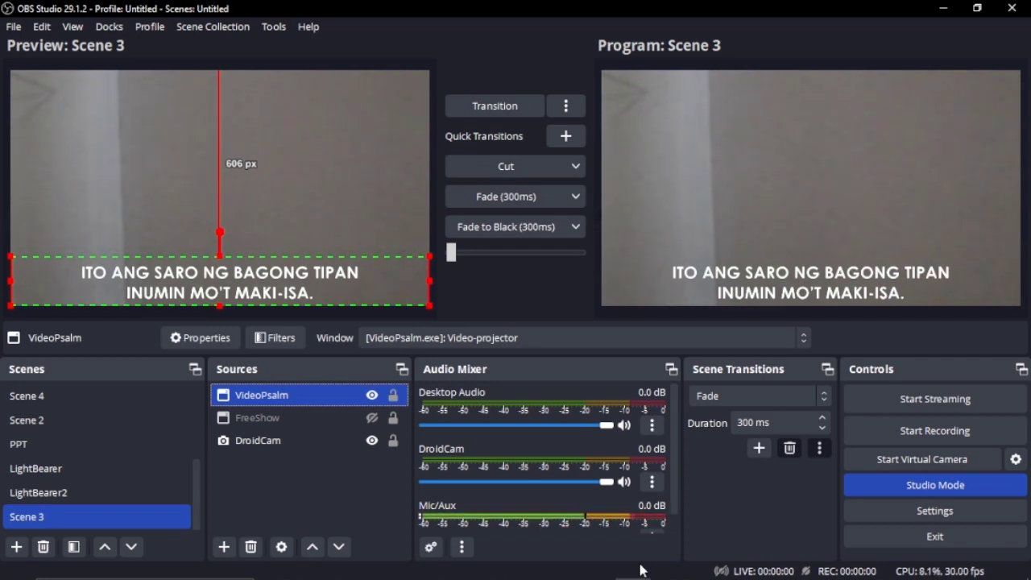
- Shrink the VideoPsalm source along the canvas's lower edge, about 208 px from the left and 243 px from the right, and transition it to program
drag(9, 256, 74, 263)
drag(429, 262, 355, 273)
click(478, 112)
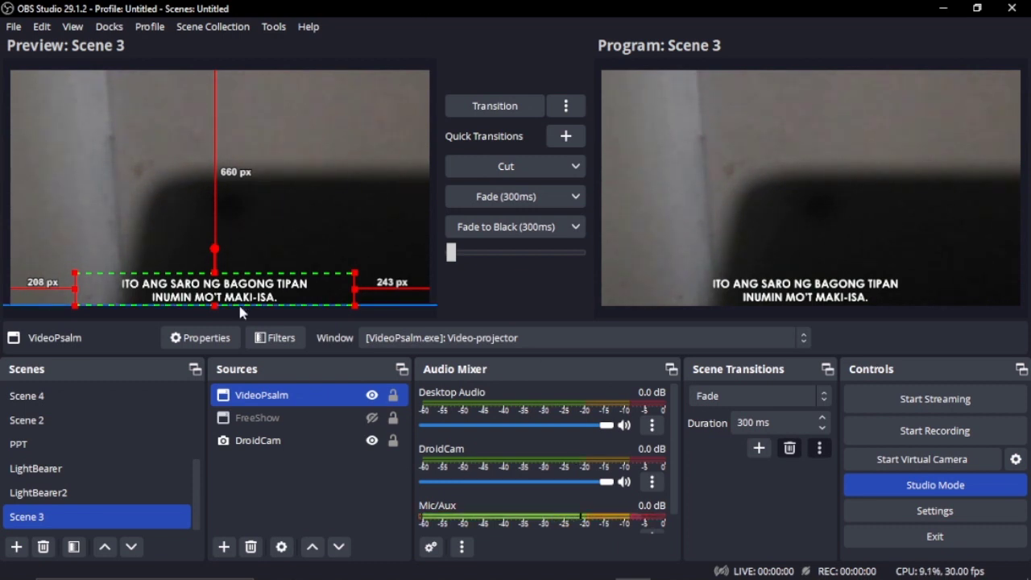
- Switch to VideoPsalm, project verse V10 of Huling Hapunan full screen and return to OBS
mouse_move(627, 571)
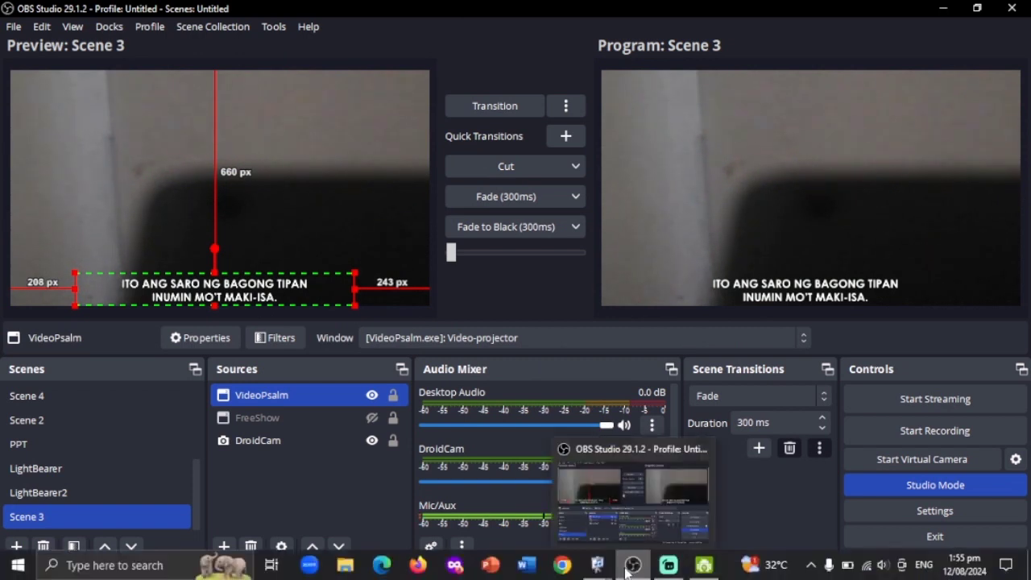
mouse_move(597, 565)
click(685, 500)
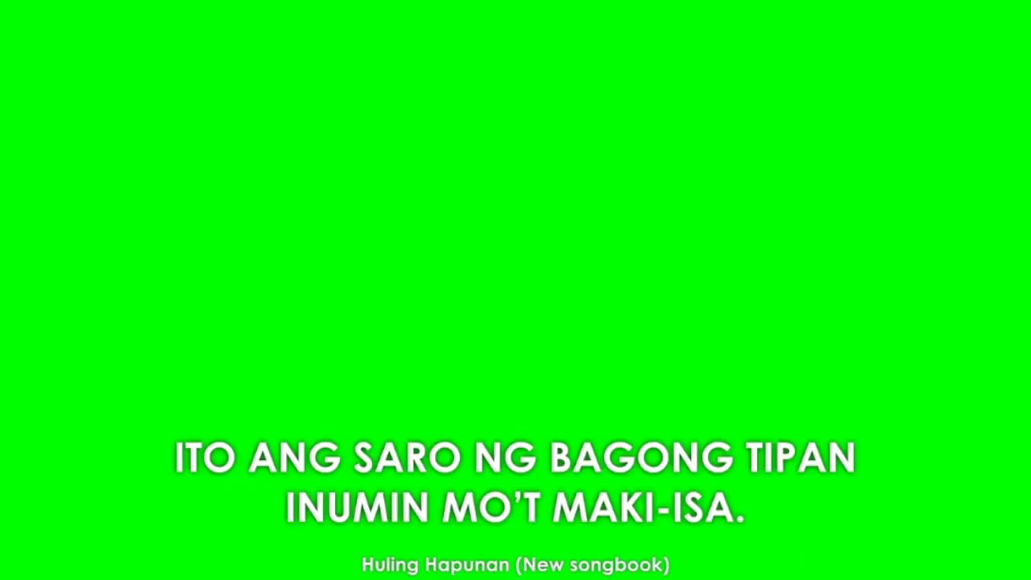
key(alt+Tab)
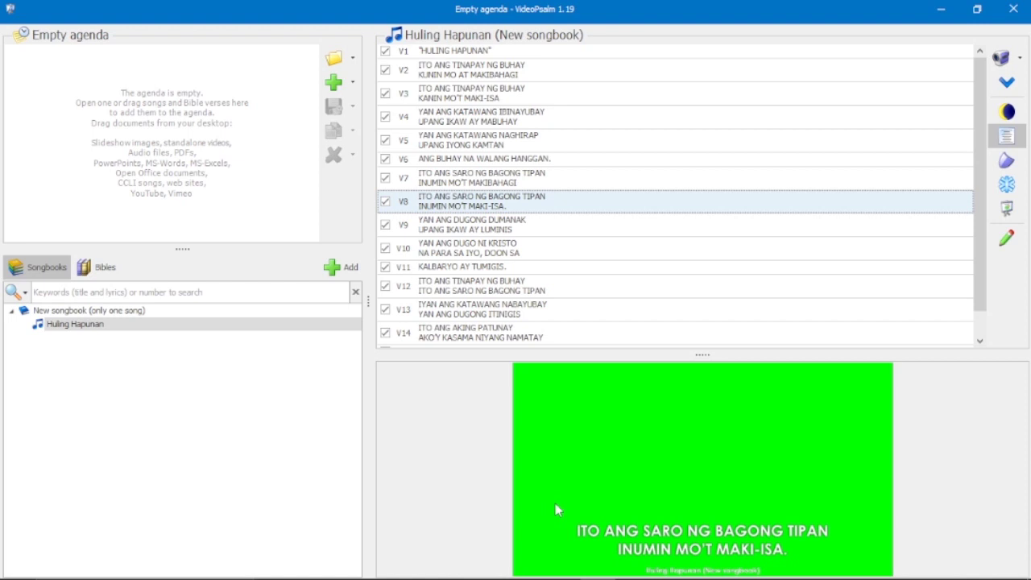
click(618, 230)
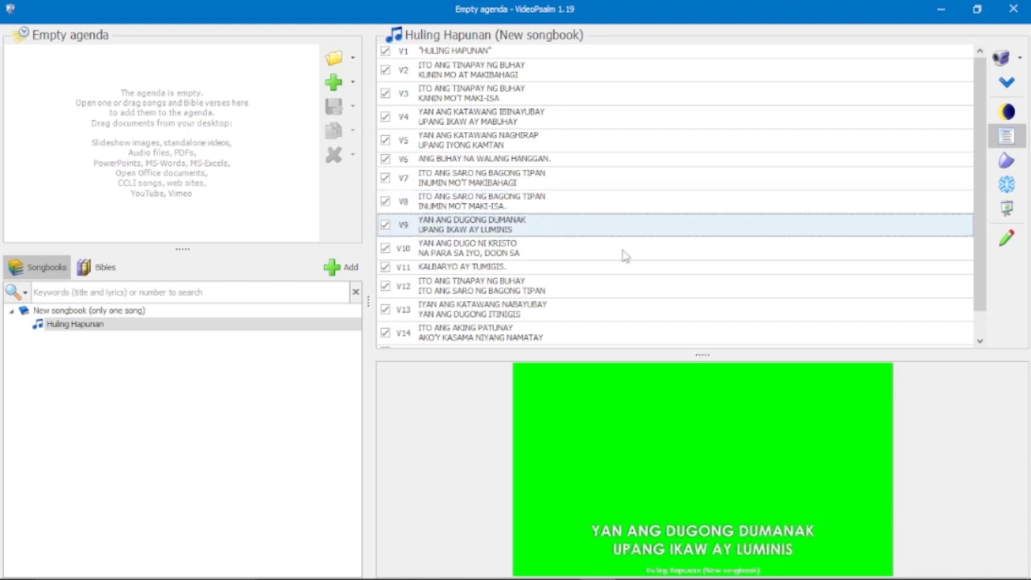
click(621, 249)
click(1006, 208)
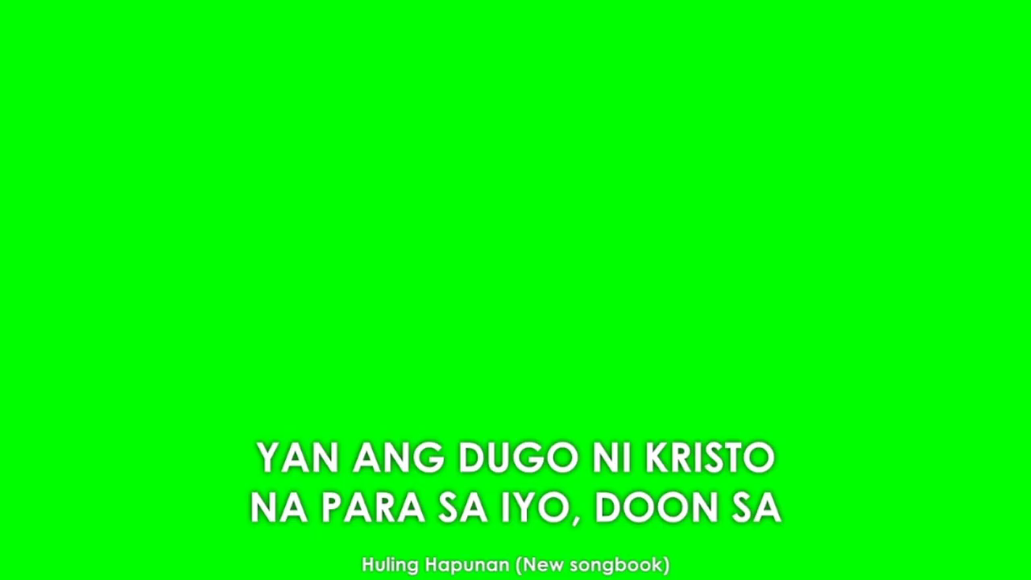
key(super)
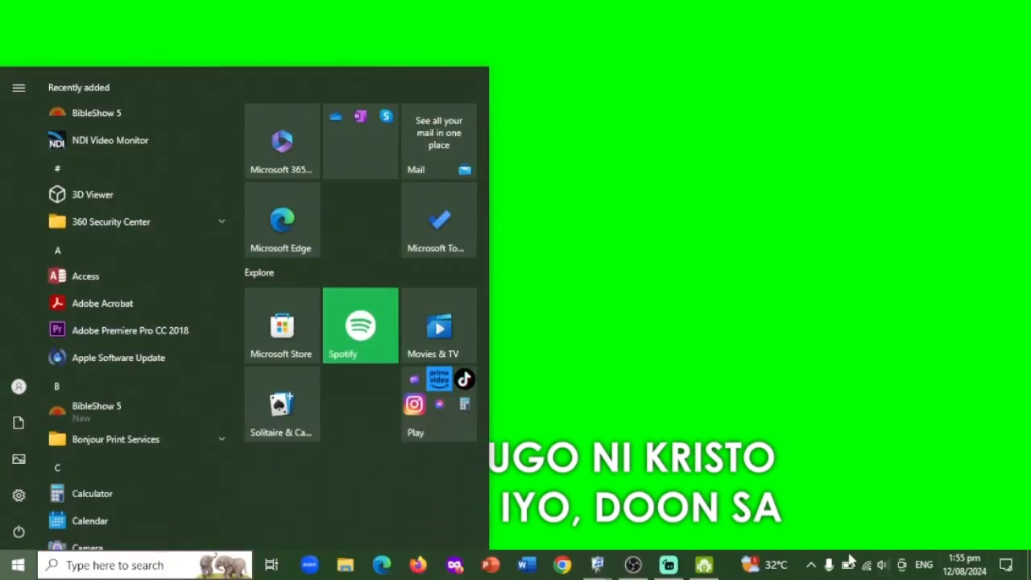
click(639, 568)
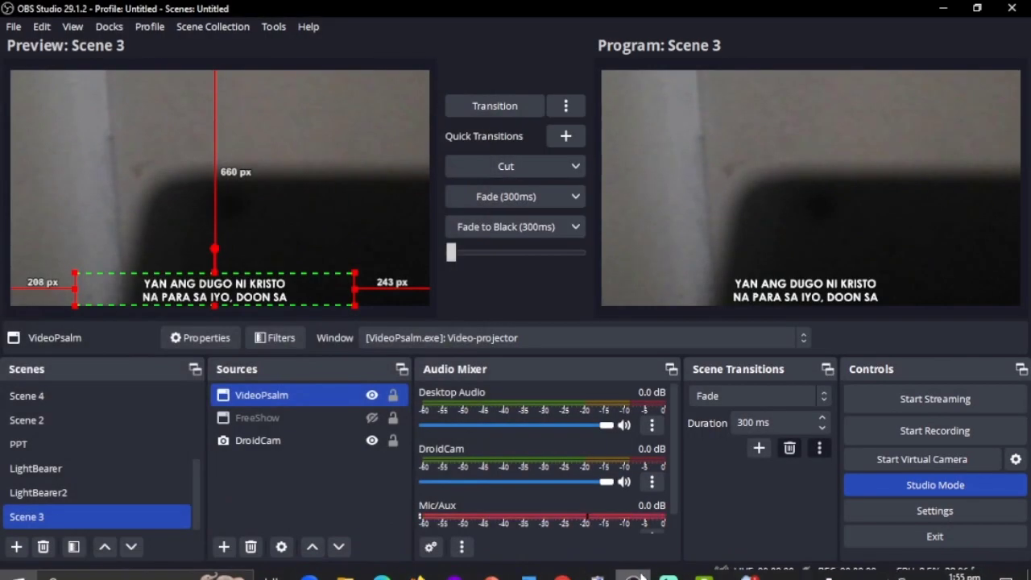